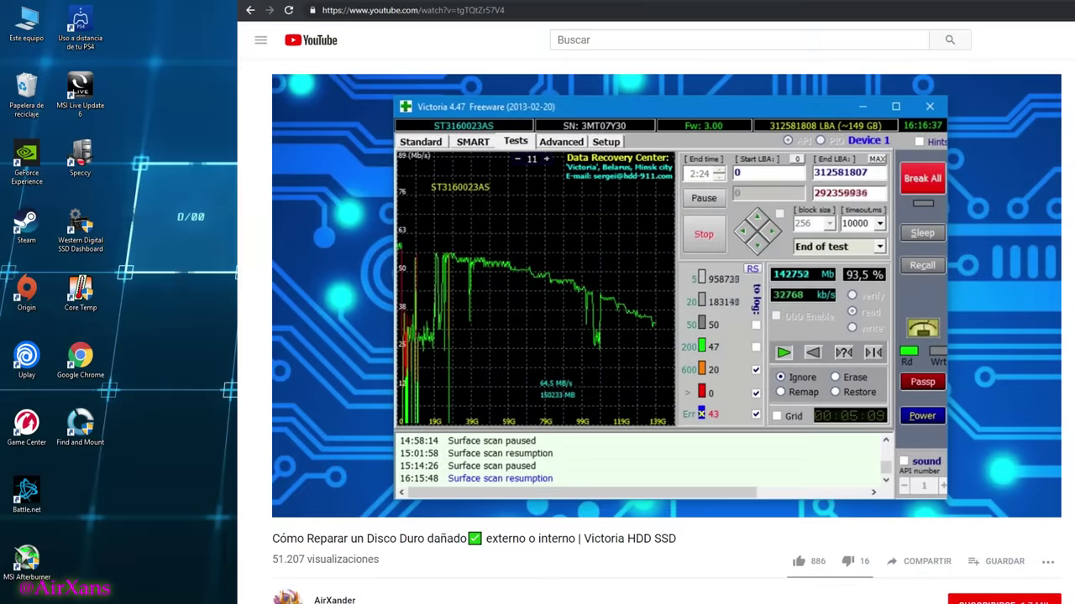
# Read through the description and viewer comments below the Victoria HDD SSD hard-drive repair video
pyautogui.scroll(-7, 655, 336)
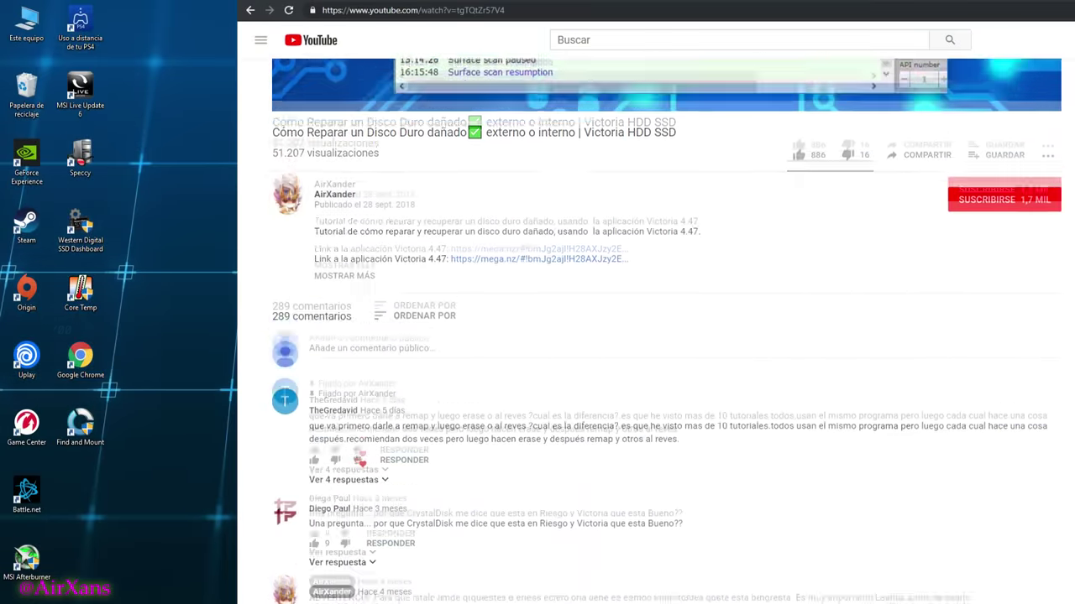
pyautogui.scroll(-5, 655, 336)
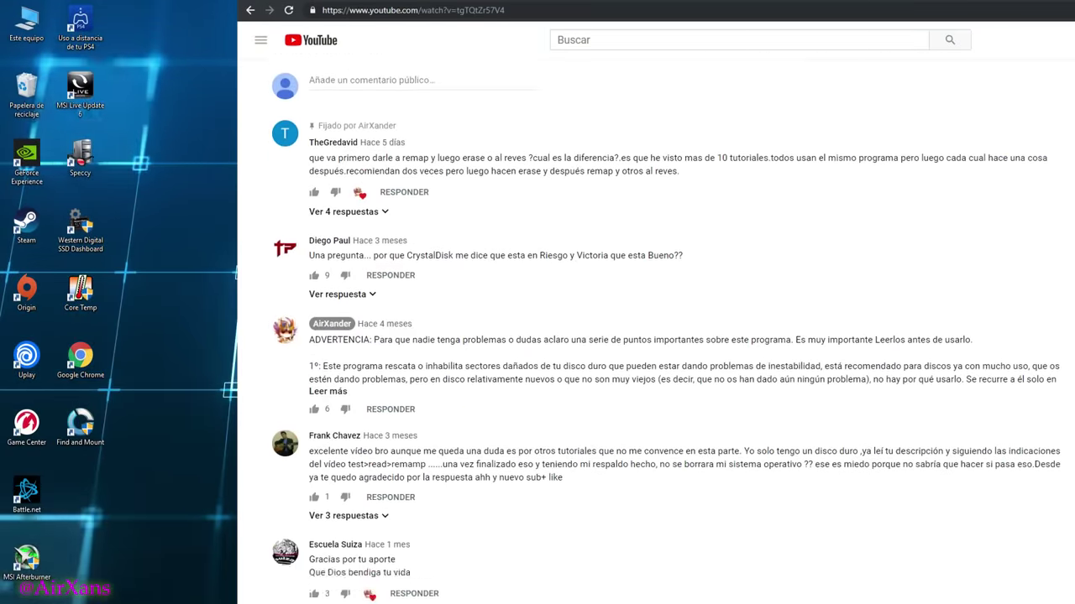
pyautogui.scroll(-6, 655, 336)
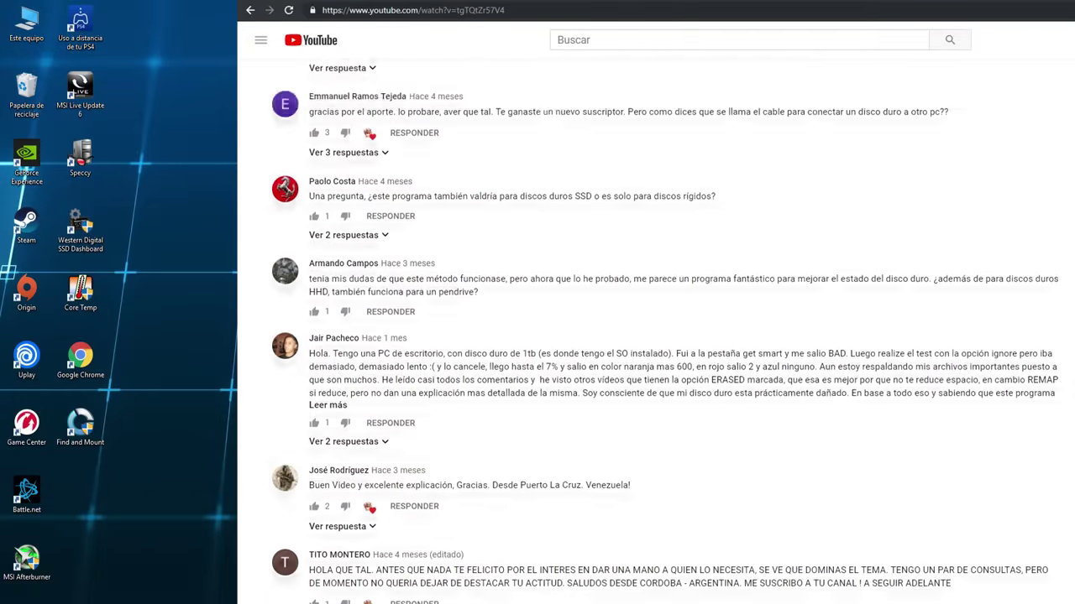
pyautogui.scroll(-14, 655, 335)
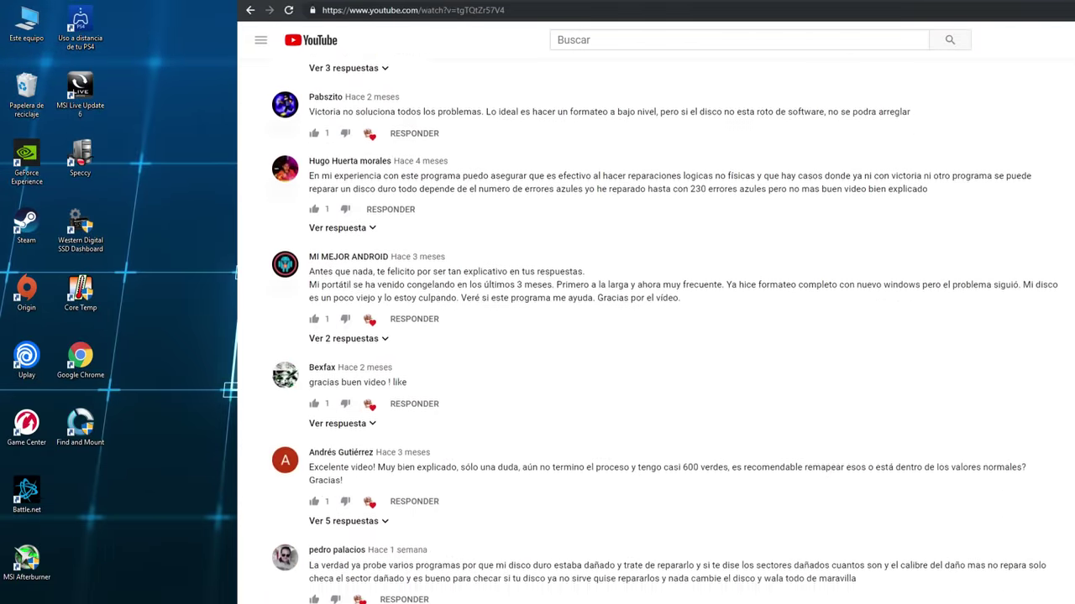
pyautogui.scroll(-18, 655, 336)
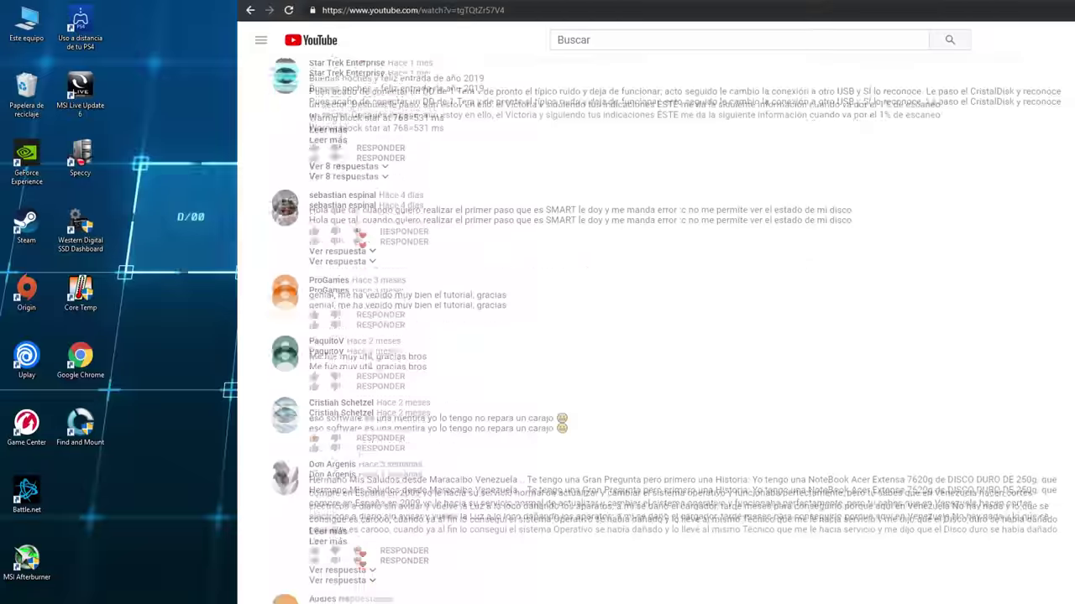
pyautogui.scroll(-10, 655, 336)
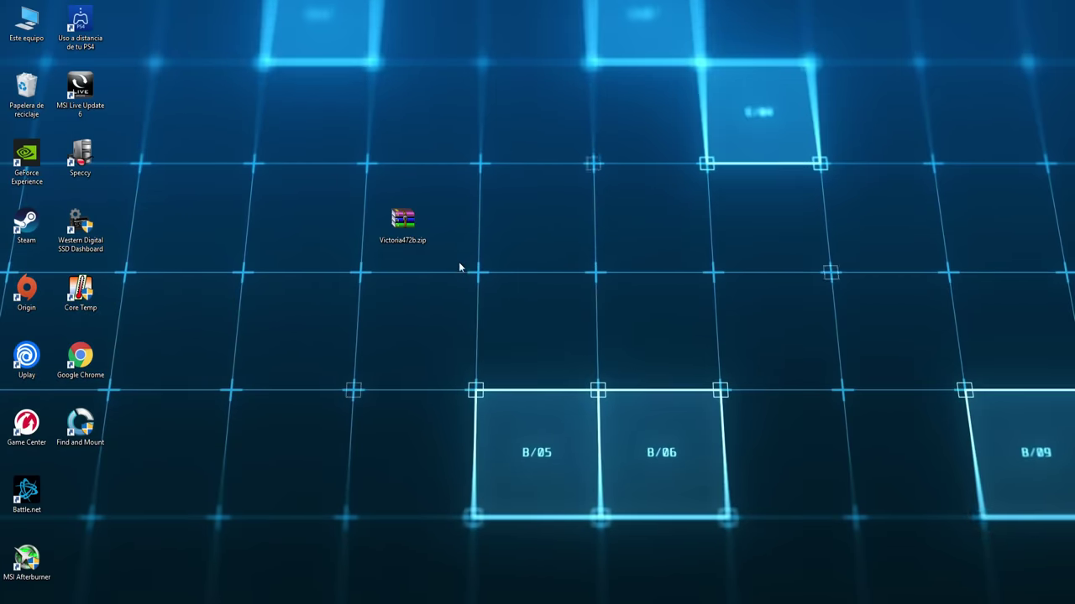
# Extract Victoria472b.zip on the desktop and place the extracted Victoria472b folder beside the archive
pyautogui.moveTo(410, 245)
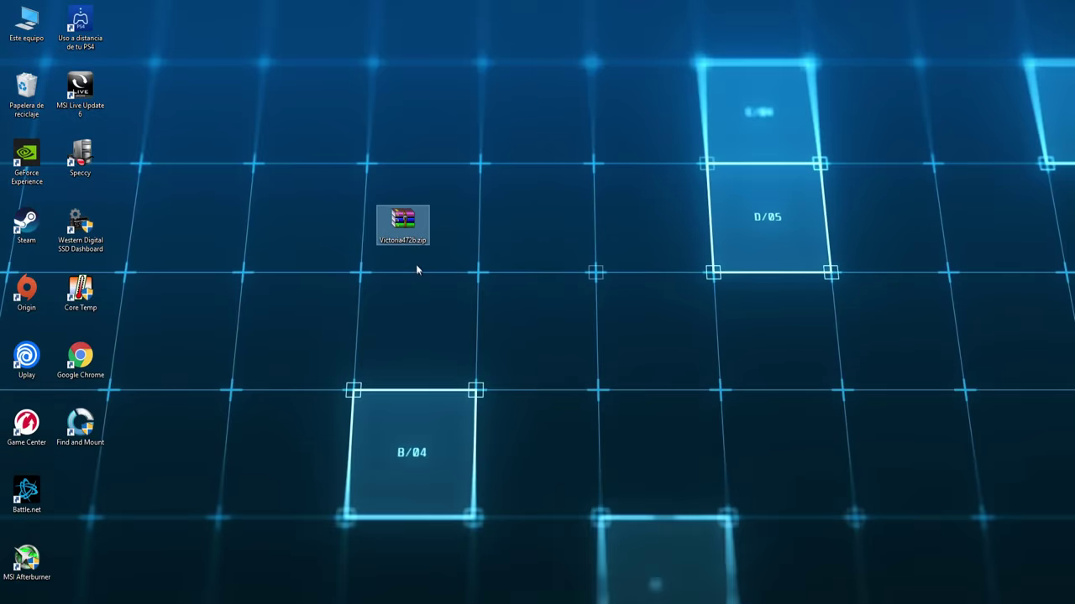
pyautogui.rightClick(408, 226)
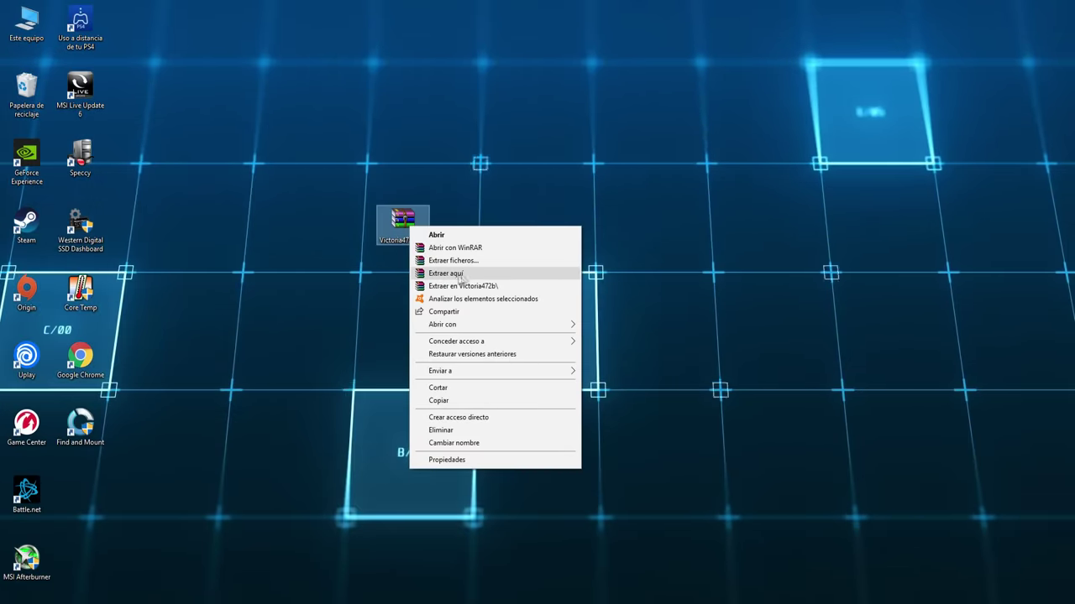
pyautogui.click(204, 412)
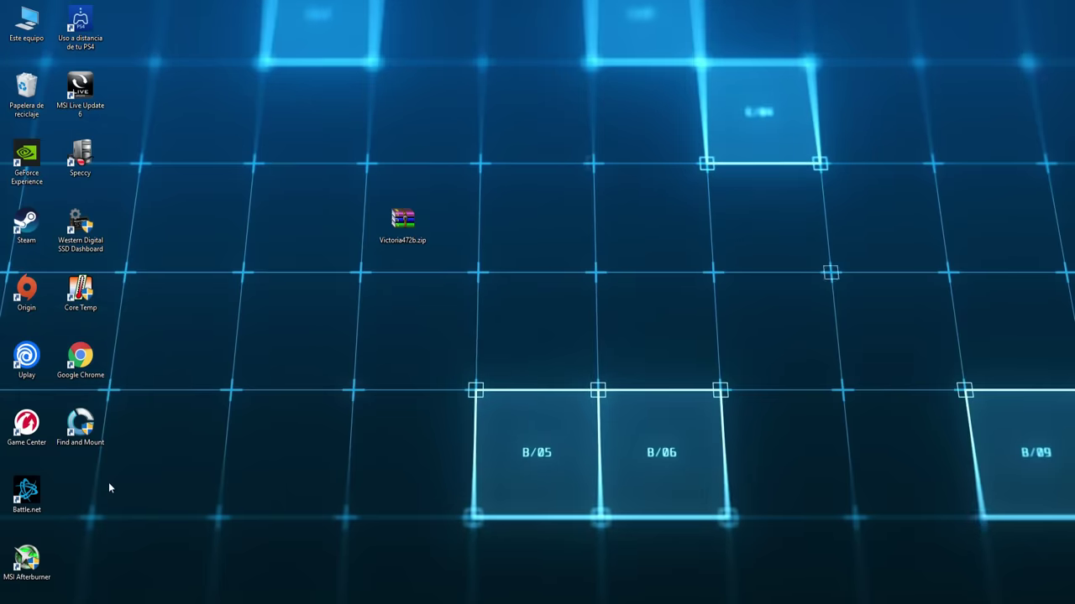
pyautogui.moveTo(91, 499); pyautogui.dragTo(460, 231)
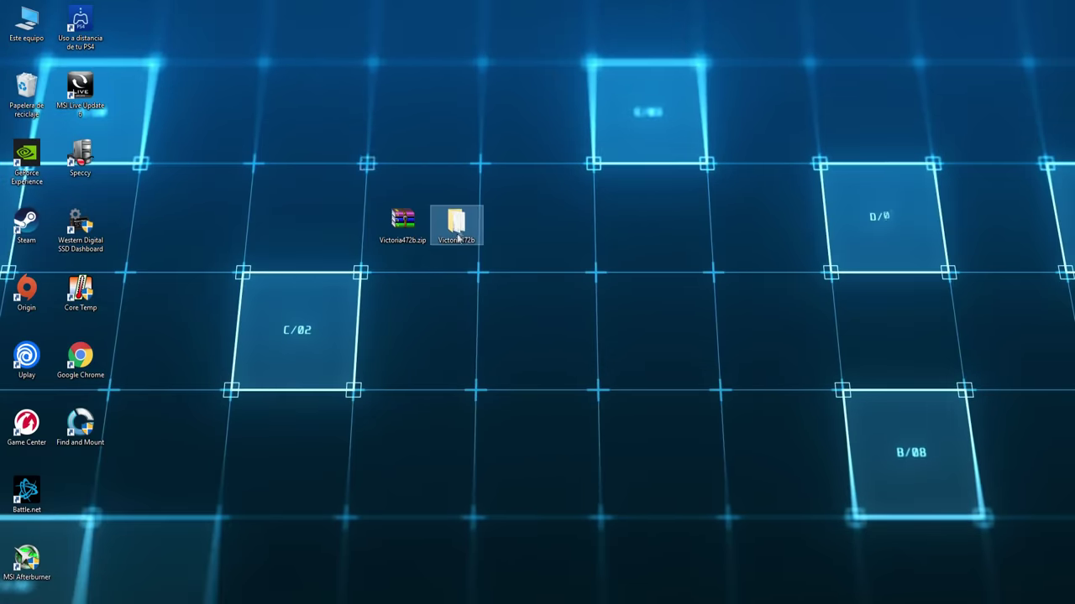
# Run Victoria.exe from the Victoria472b folder as administrator and move its window toward the middle of the desktop
pyautogui.doubleClick(457, 240)
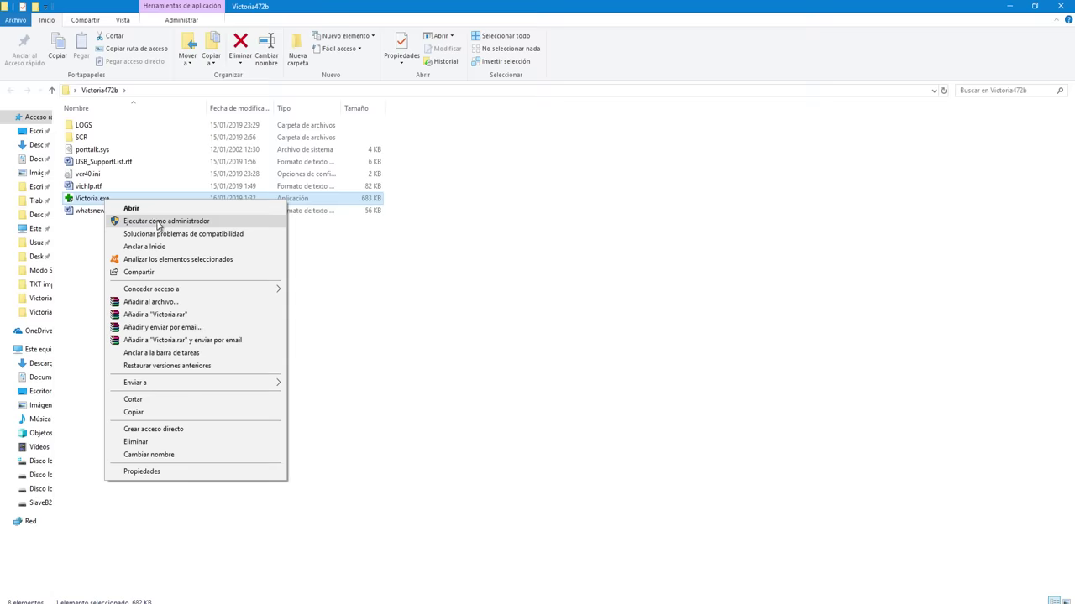
pyautogui.click(158, 223)
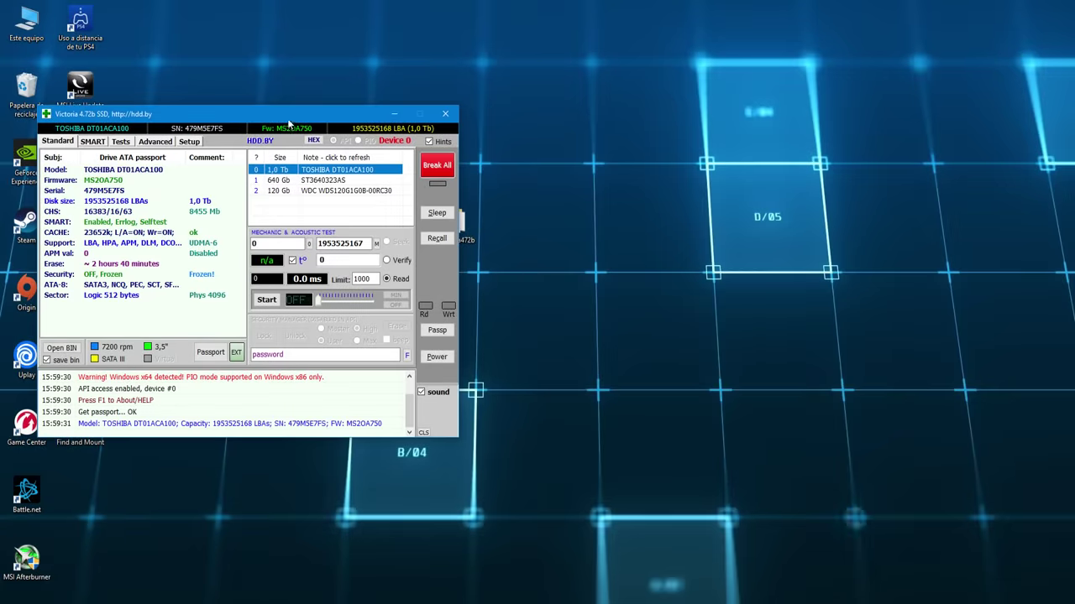
pyautogui.moveTo(288, 119); pyautogui.dragTo(573, 133)
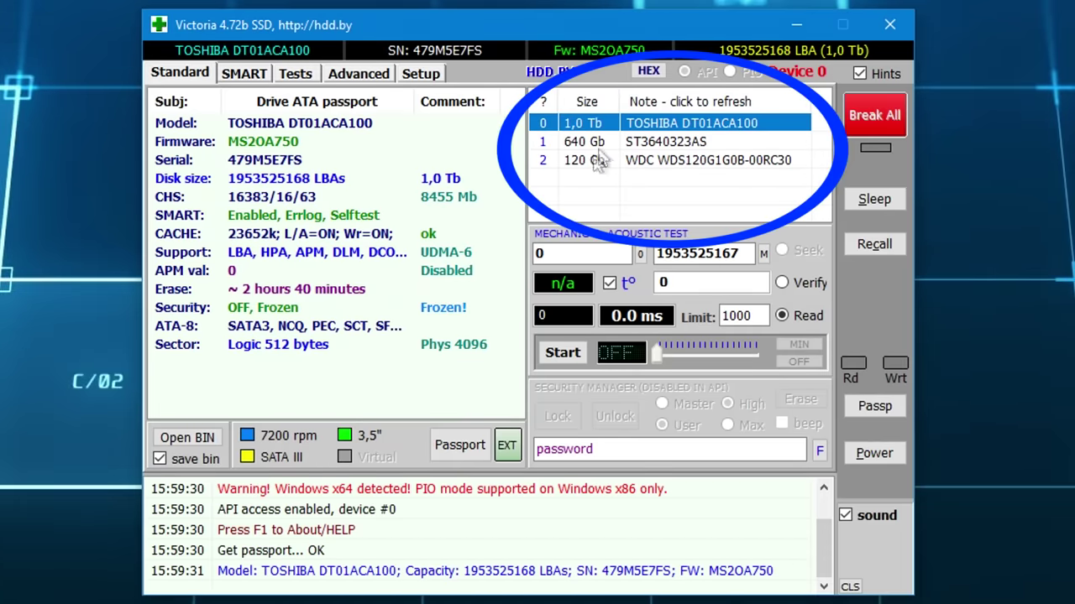
# Examine the passport data of the TOSHIBA DT01ACA100, ST3640323AS and WDC WDS120G1G0B-00RC30 drives by selecting each one in turn
pyautogui.click(617, 141)
pyautogui.click(592, 159)
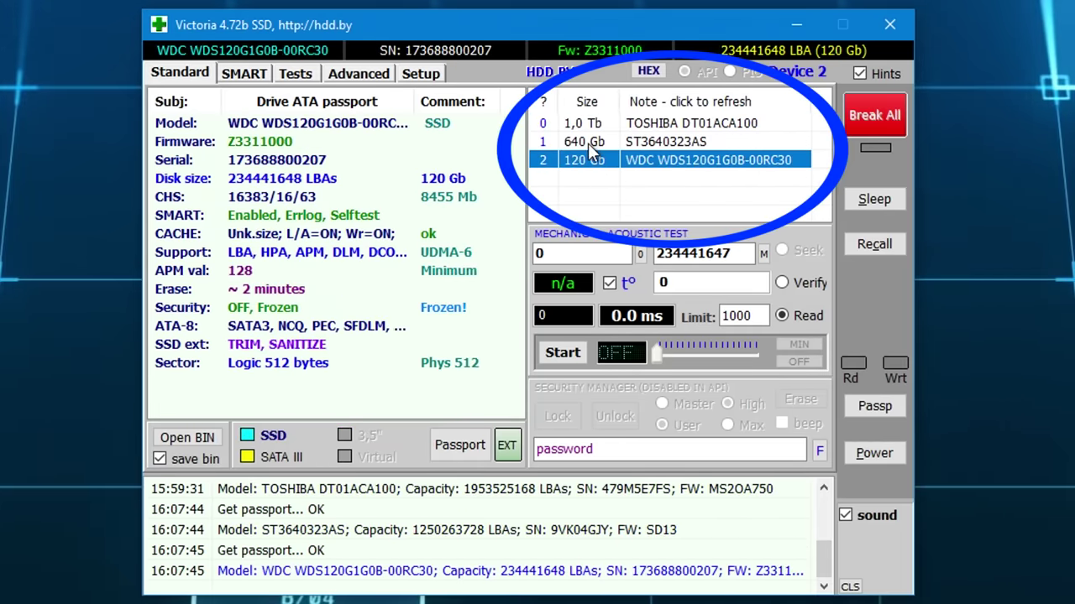
pyautogui.click(588, 143)
pyautogui.click(588, 124)
pyautogui.click(587, 142)
pyautogui.click(592, 161)
pyautogui.click(615, 142)
pyautogui.click(623, 123)
pyautogui.click(620, 141)
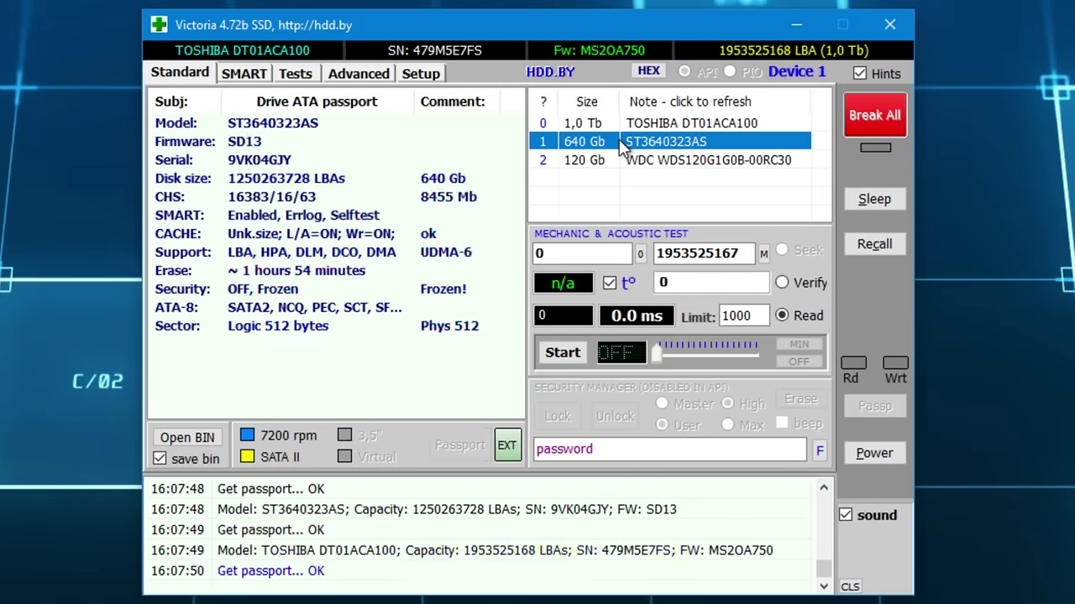
pyautogui.click(630, 161)
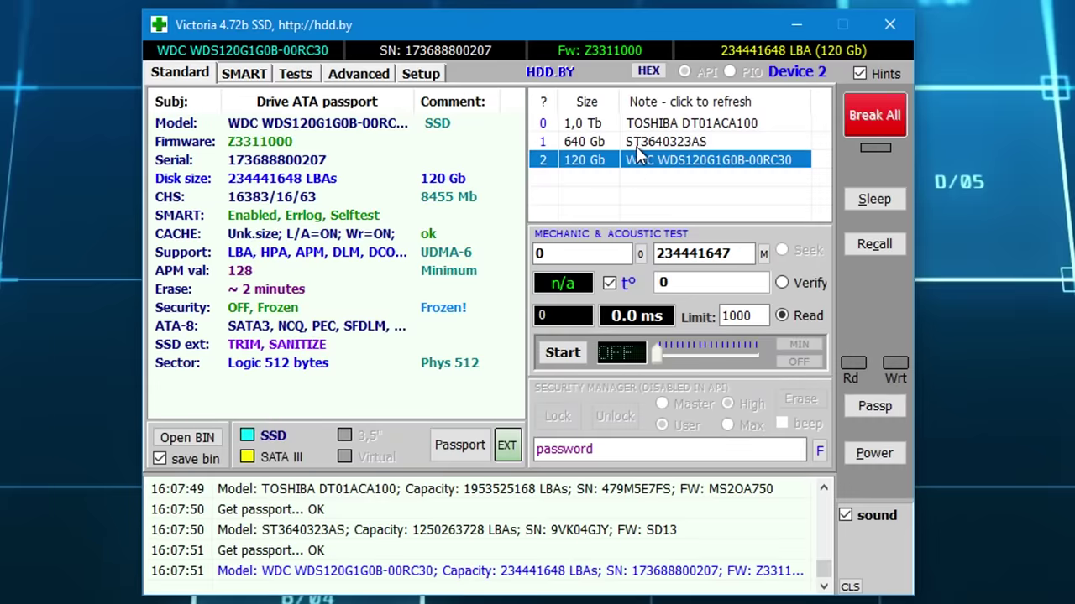
pyautogui.click(638, 143)
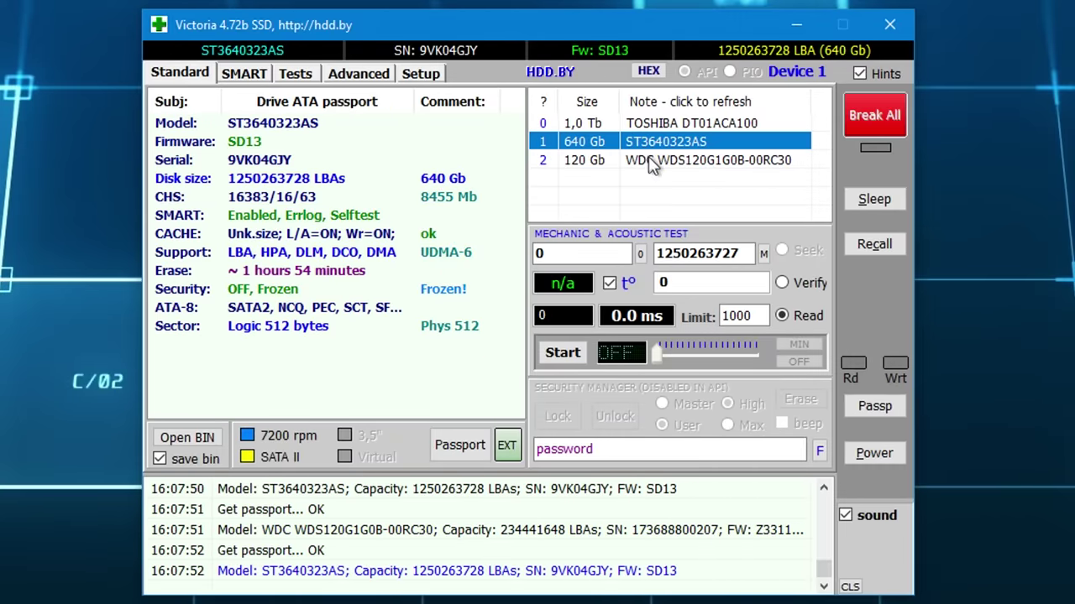
pyautogui.click(647, 163)
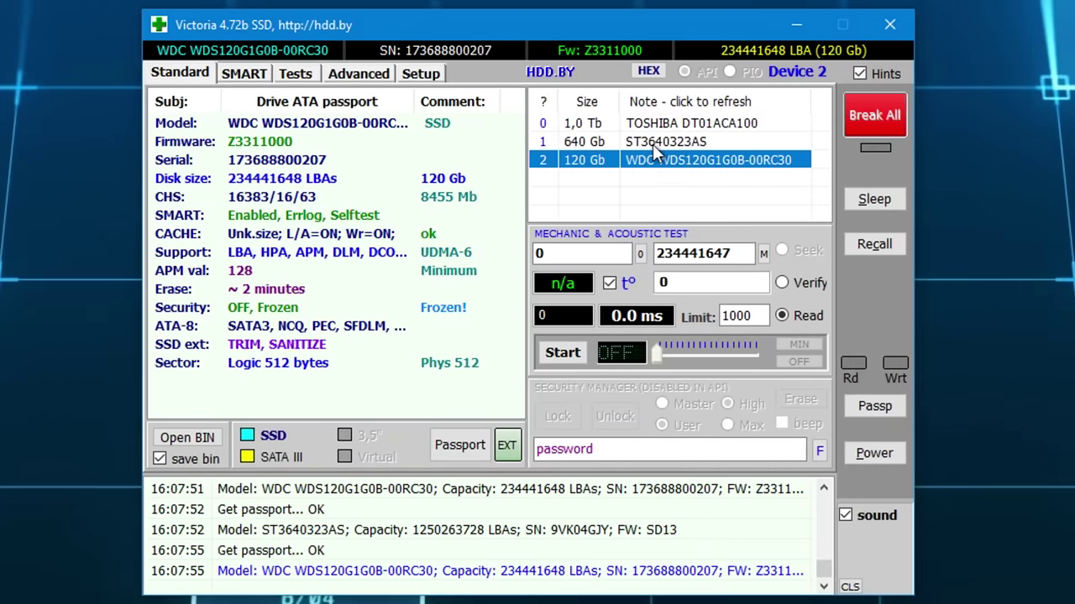
pyautogui.click(652, 143)
pyautogui.click(658, 124)
pyautogui.click(667, 159)
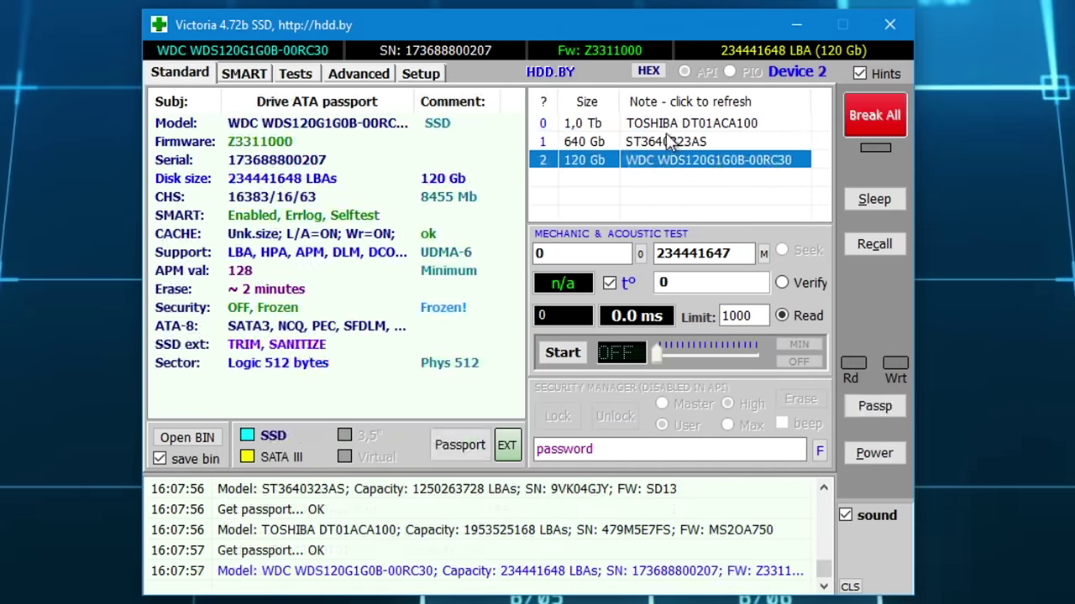
pyautogui.click(670, 143)
pyautogui.click(727, 192)
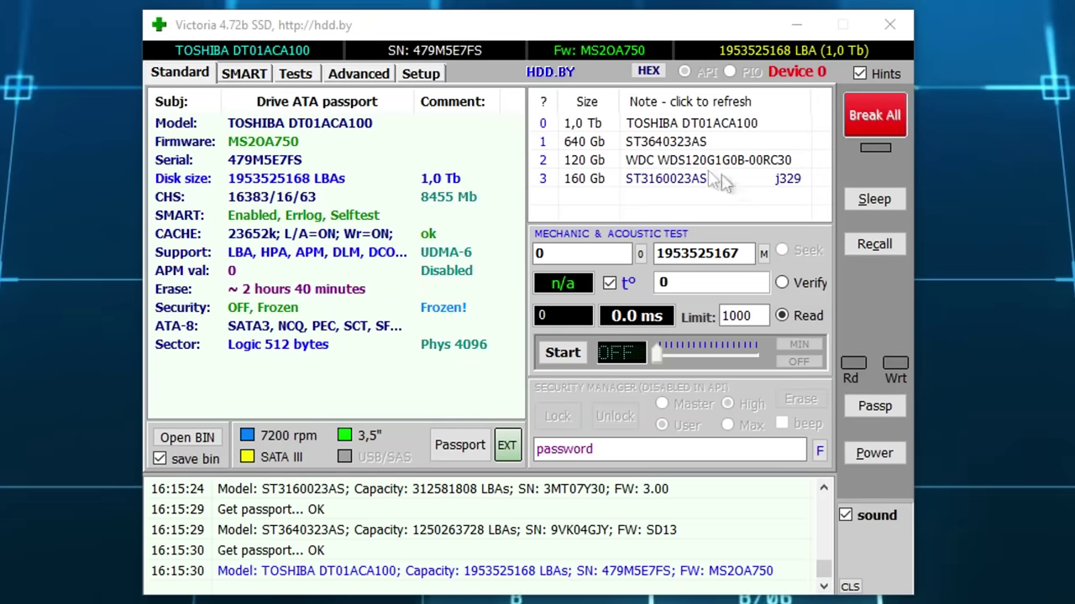
# Compare the passports of all four listed drives, including the 160 GB ST3160023AS, and return to the 1 TB TOSHIBA drive
pyautogui.click(659, 124)
pyautogui.click(643, 142)
pyautogui.click(644, 161)
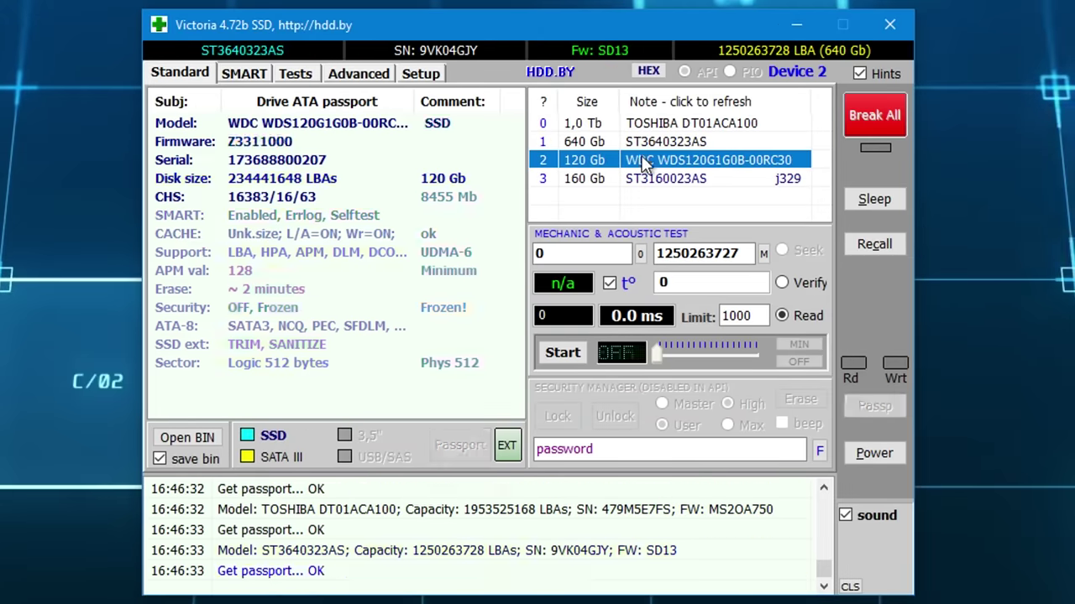
pyautogui.click(646, 178)
pyautogui.click(647, 160)
pyautogui.press('Up')
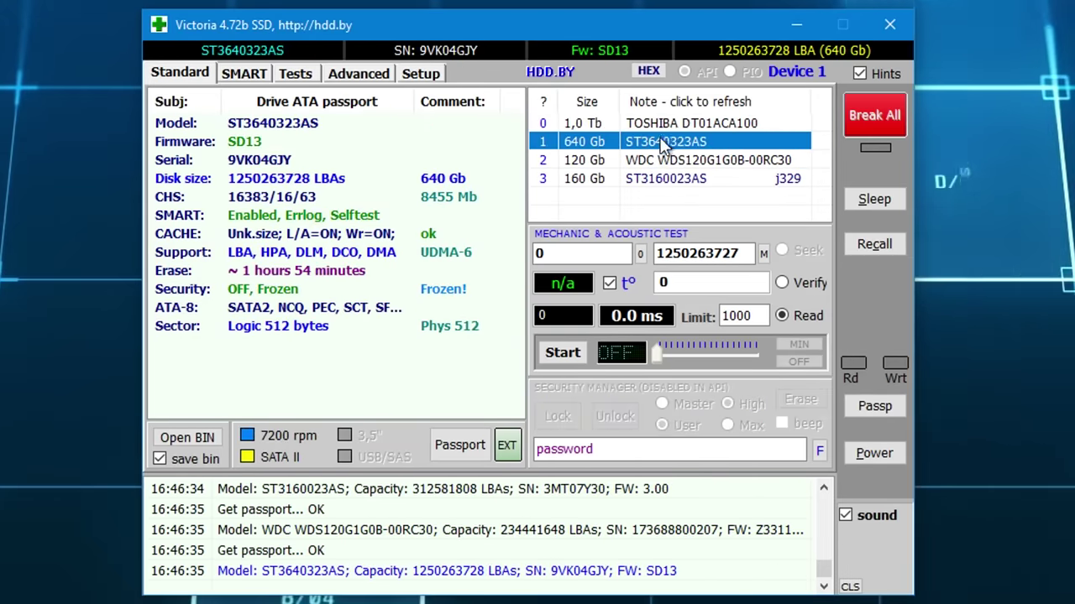
pyautogui.press('Up')
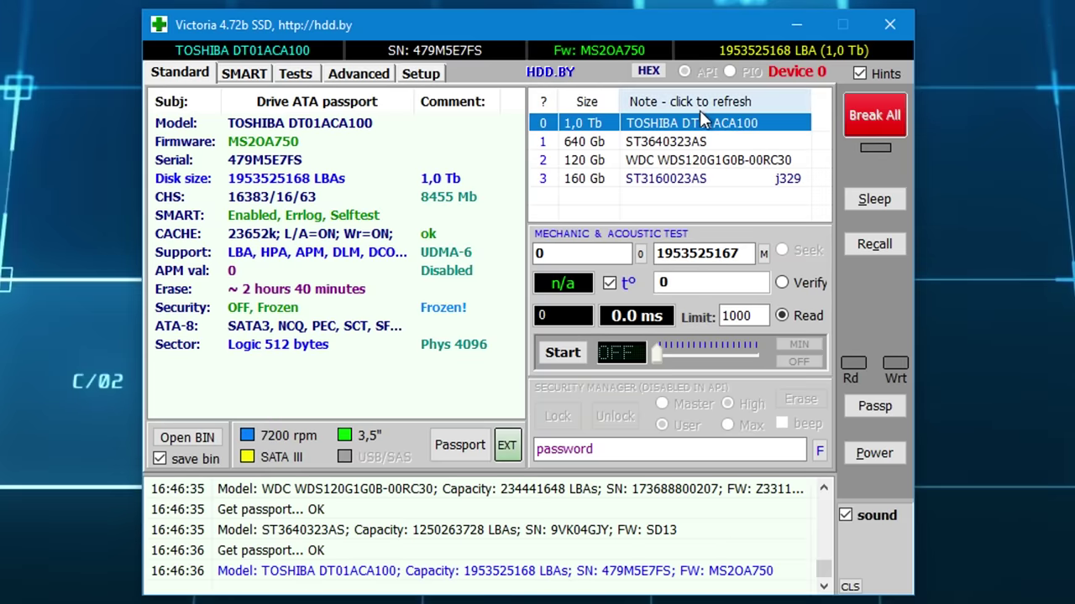
# Refresh the drive list and go through the drives again, ending on the 160 GB ST3160023AS
pyautogui.click(712, 102)
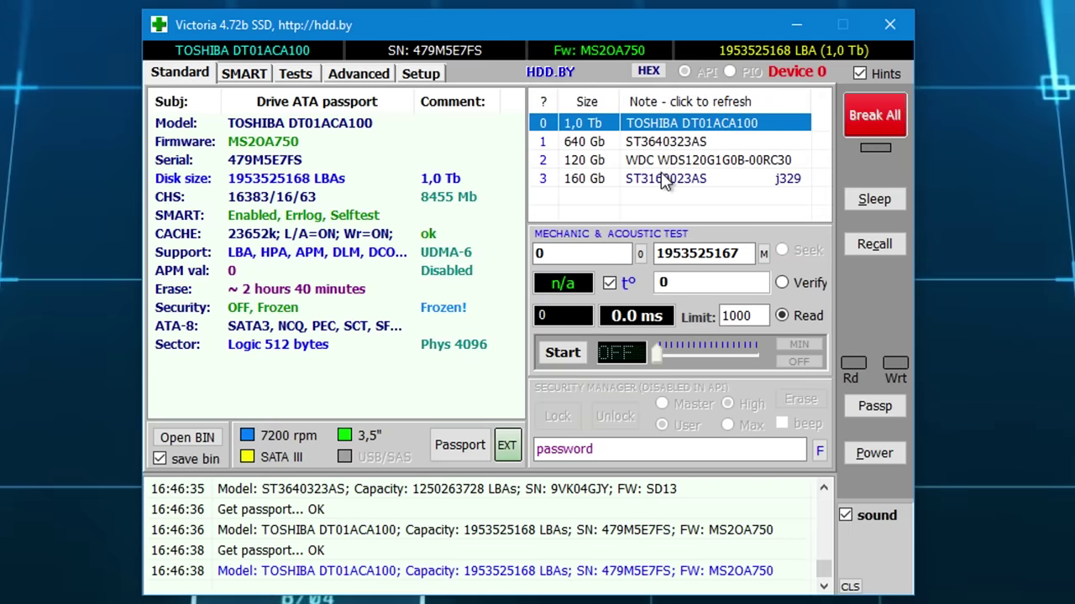
pyautogui.press('Down')
pyautogui.press('Down')
pyautogui.press('Down')
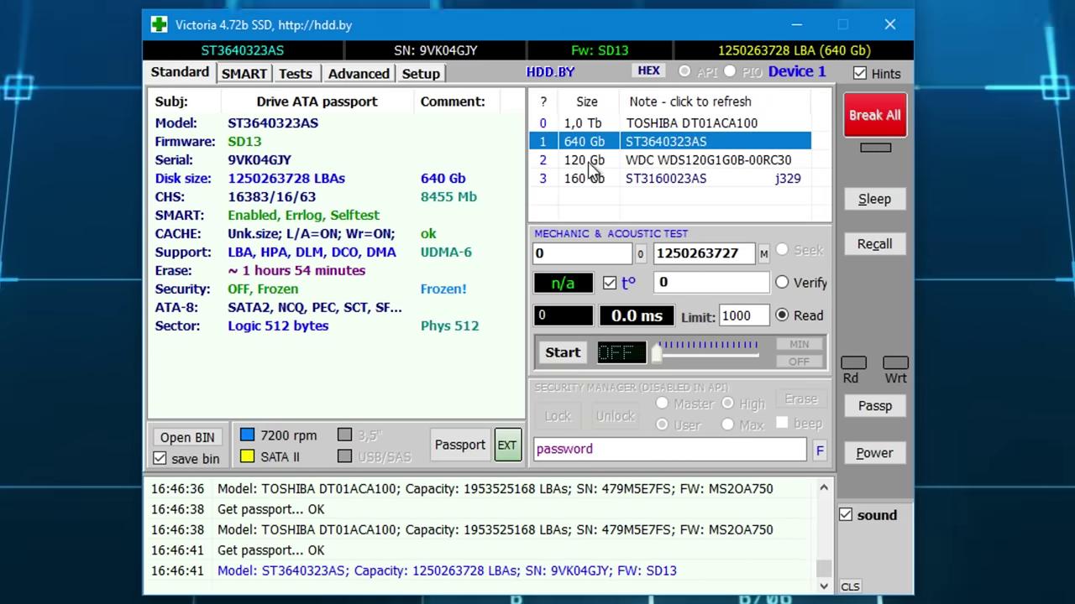
pyautogui.click(586, 129)
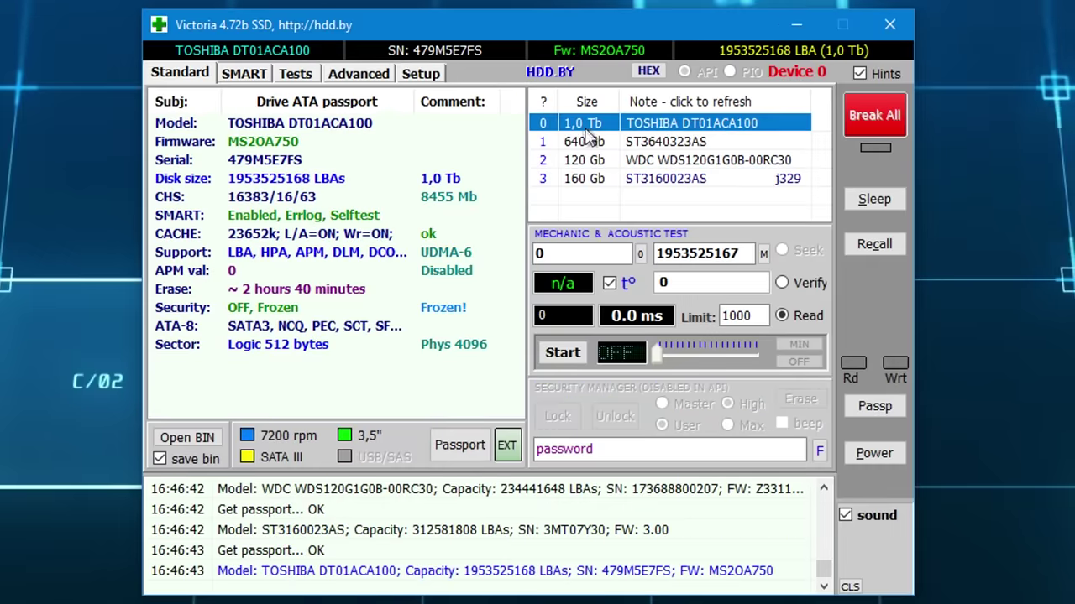
pyautogui.click(657, 182)
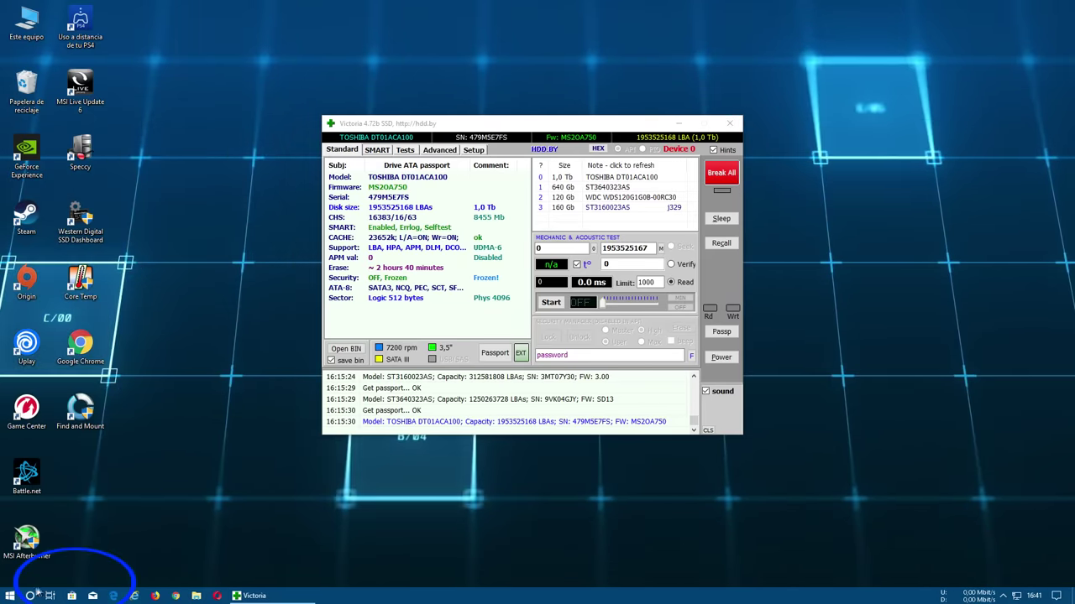
# Search Windows for "disco duro", open the hard-disk partition creation and formatting tool, and maximize its window
pyautogui.click(30, 595)
pyautogui.write('disco duro')
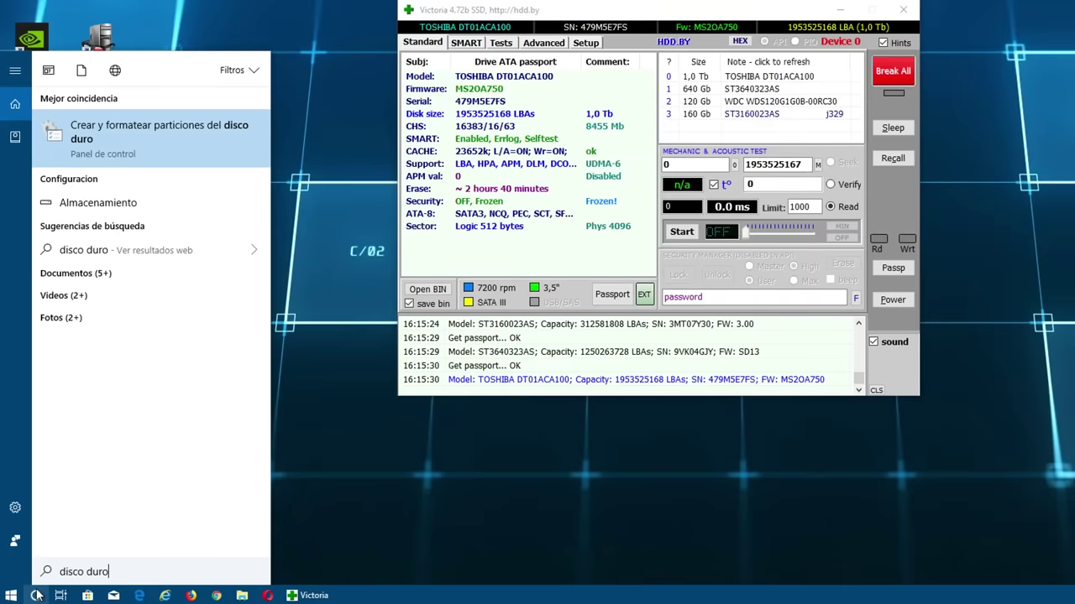
pyautogui.click(155, 156)
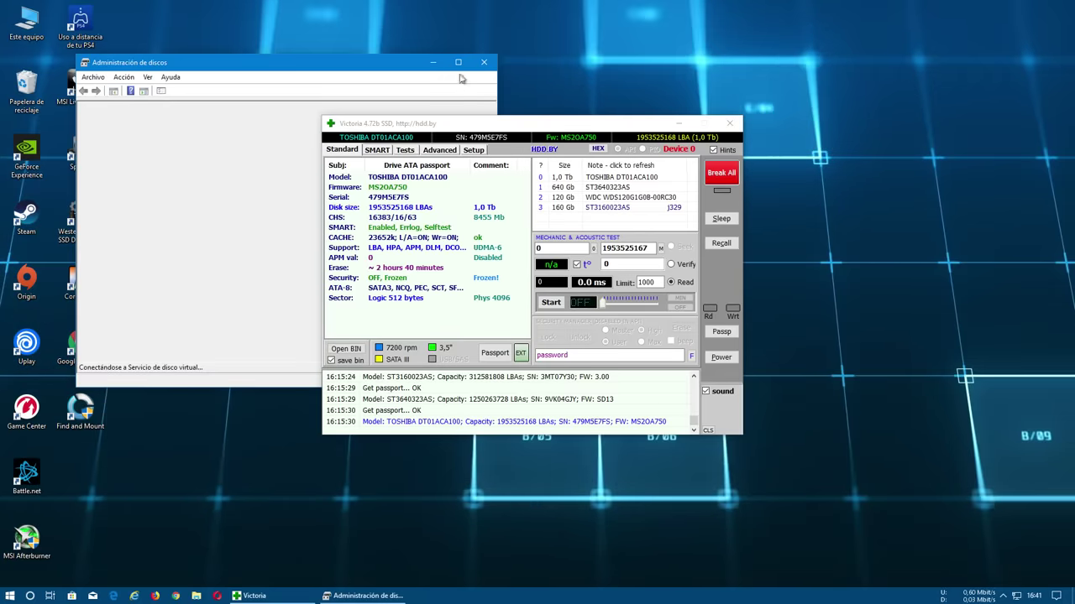
pyautogui.click(459, 62)
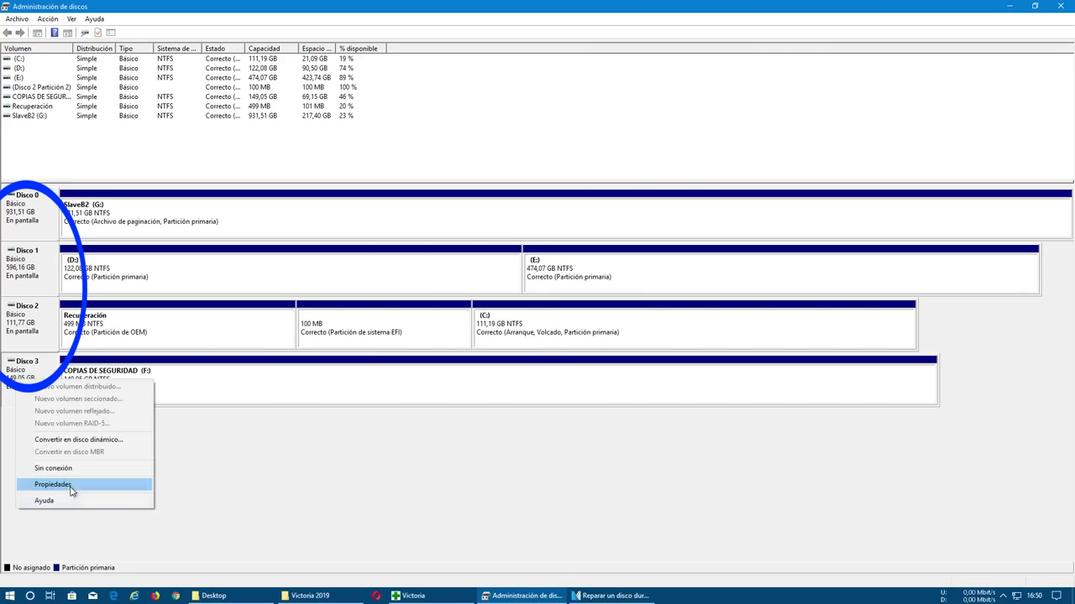
# View the properties of Disco 3, Disco 1 and Disco 0 to identify each drive's model
pyautogui.click(72, 491)
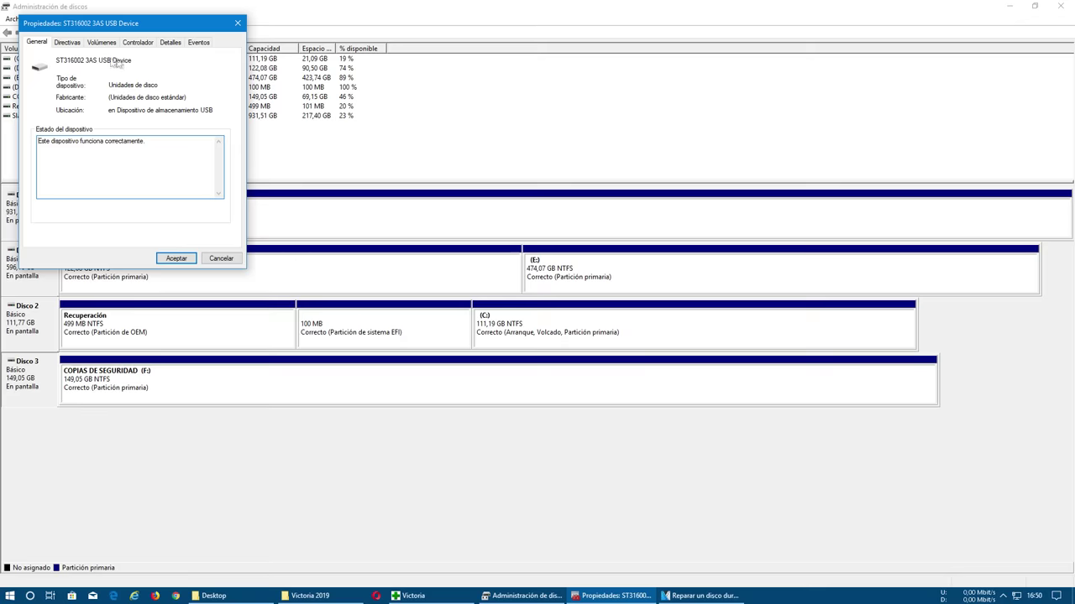
pyautogui.click(237, 24)
pyautogui.rightClick(36, 278)
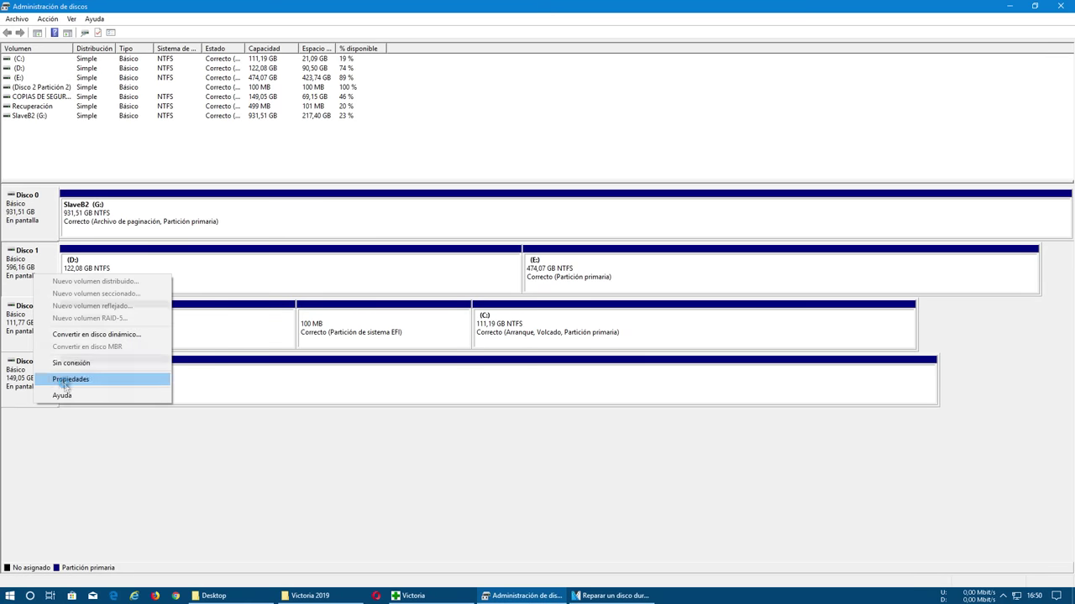
pyautogui.click(67, 380)
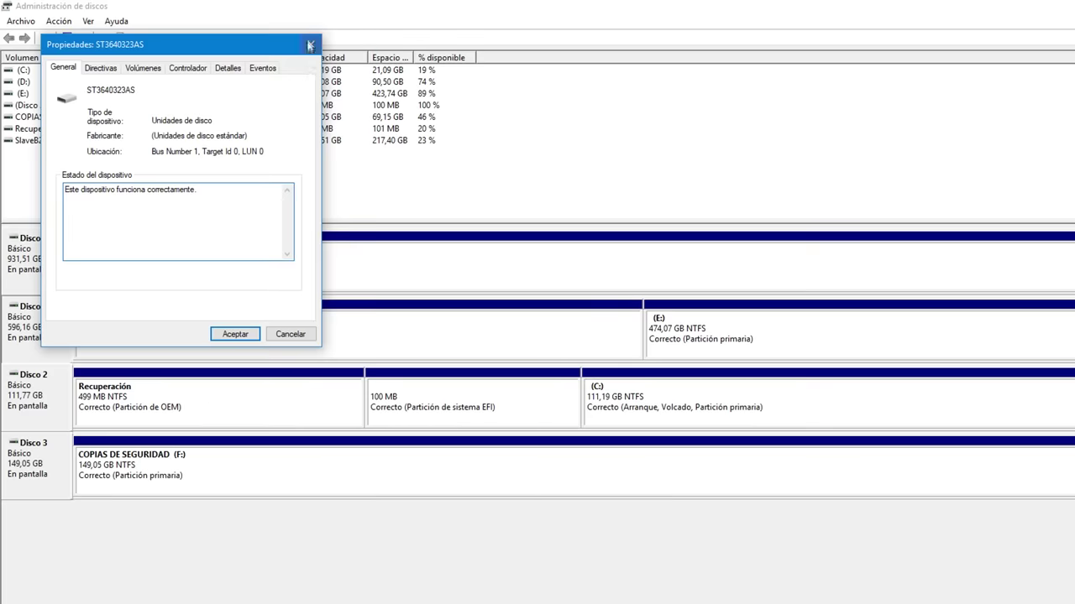
pyautogui.click(310, 46)
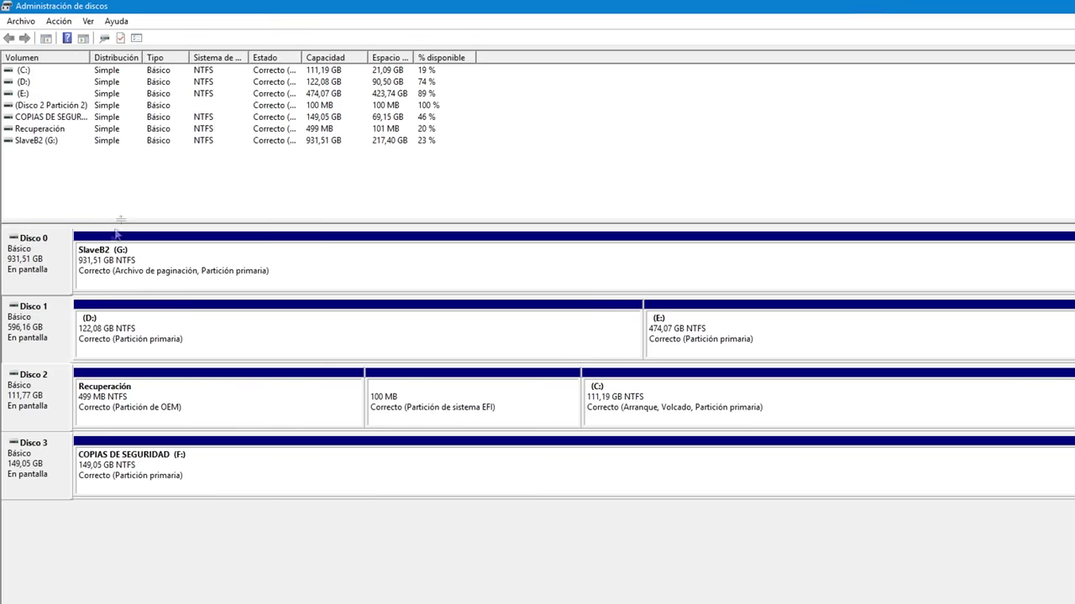
pyautogui.rightClick(30, 264)
pyautogui.click(74, 392)
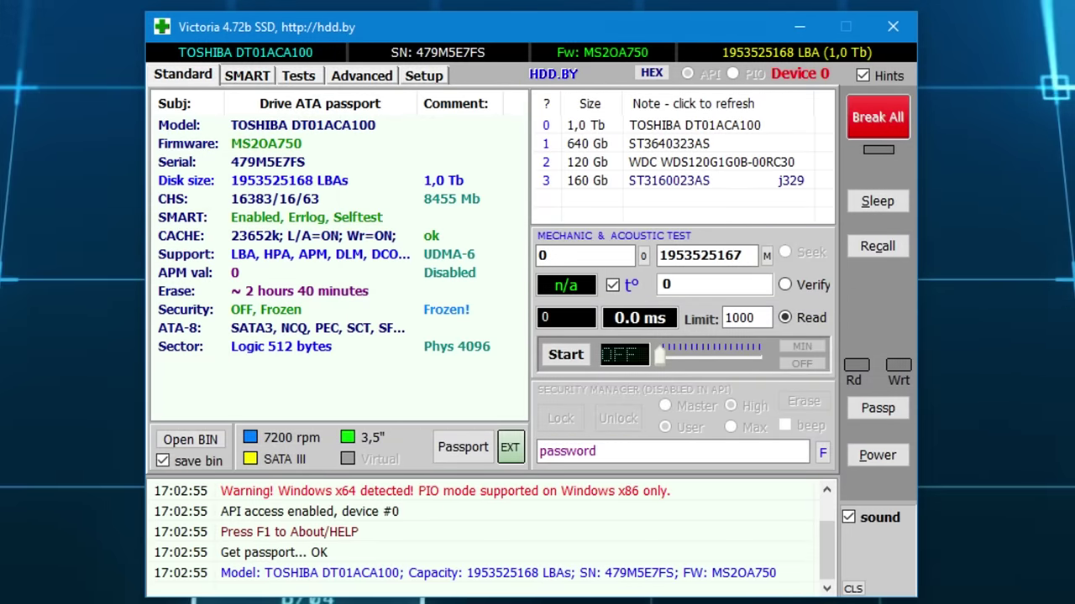
# Select the 160 GB ST3160023AS drive and read its SMART attributes
pyautogui.click(602, 183)
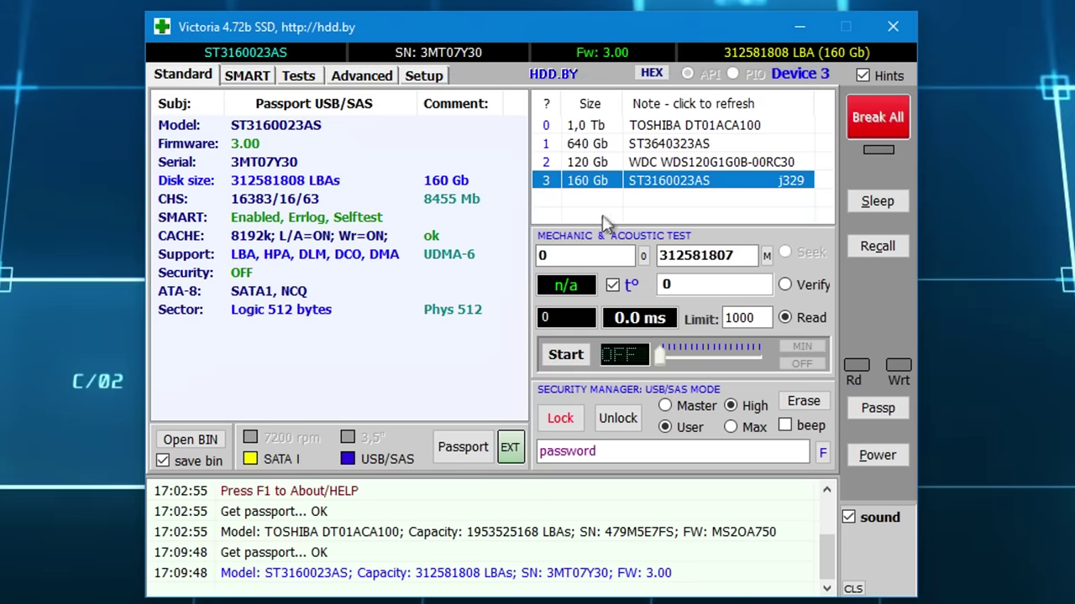
pyautogui.click(247, 77)
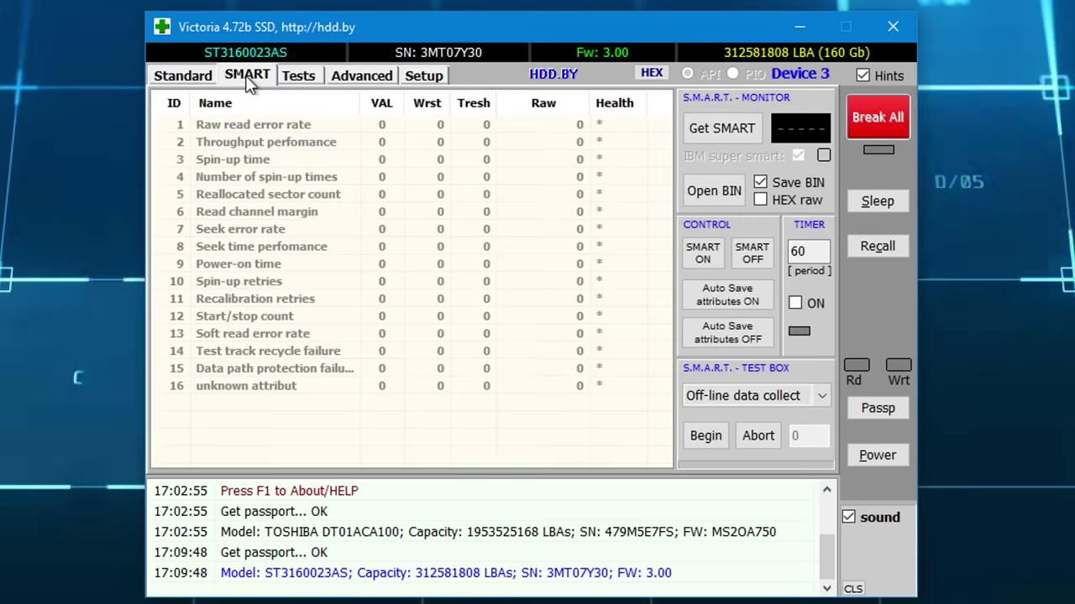
pyautogui.click(718, 134)
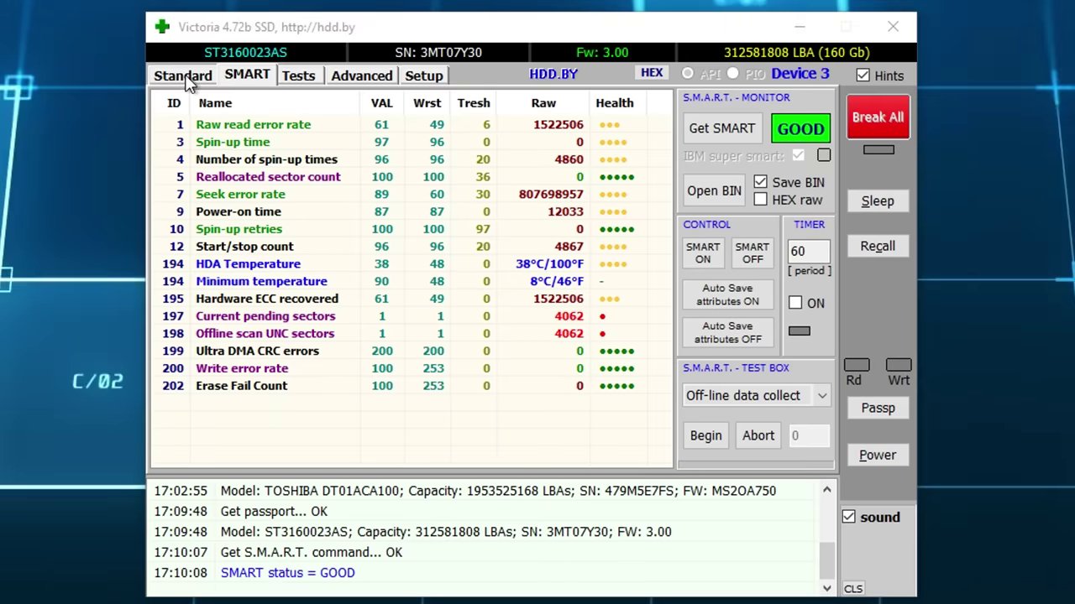
# Select the 1 TB TOSHIBA DT01ACA100 drive and read its SMART attributes for comparison
pyautogui.click(185, 77)
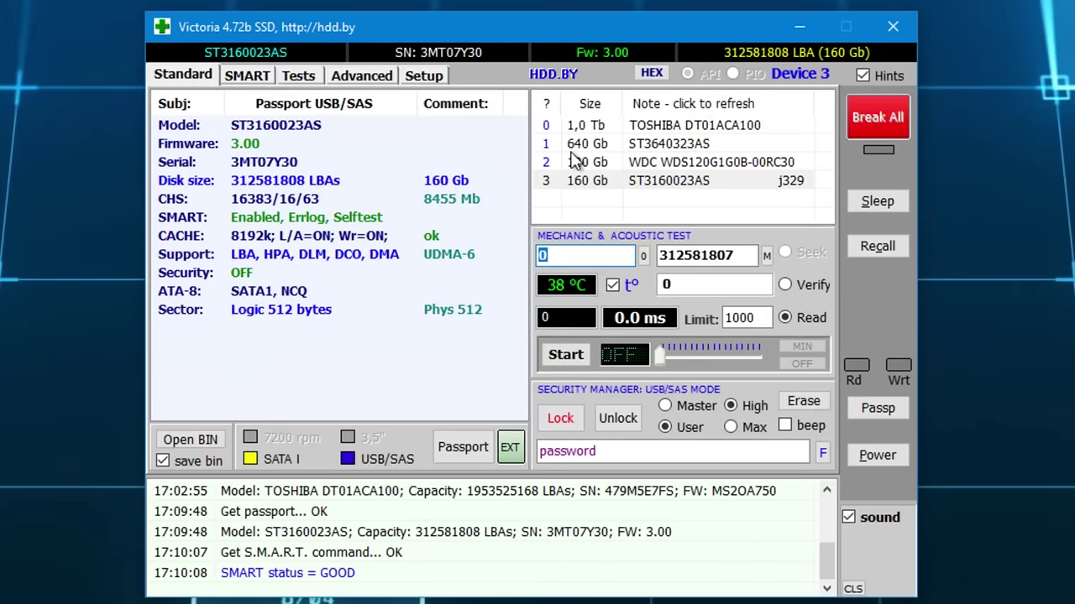
pyautogui.click(574, 126)
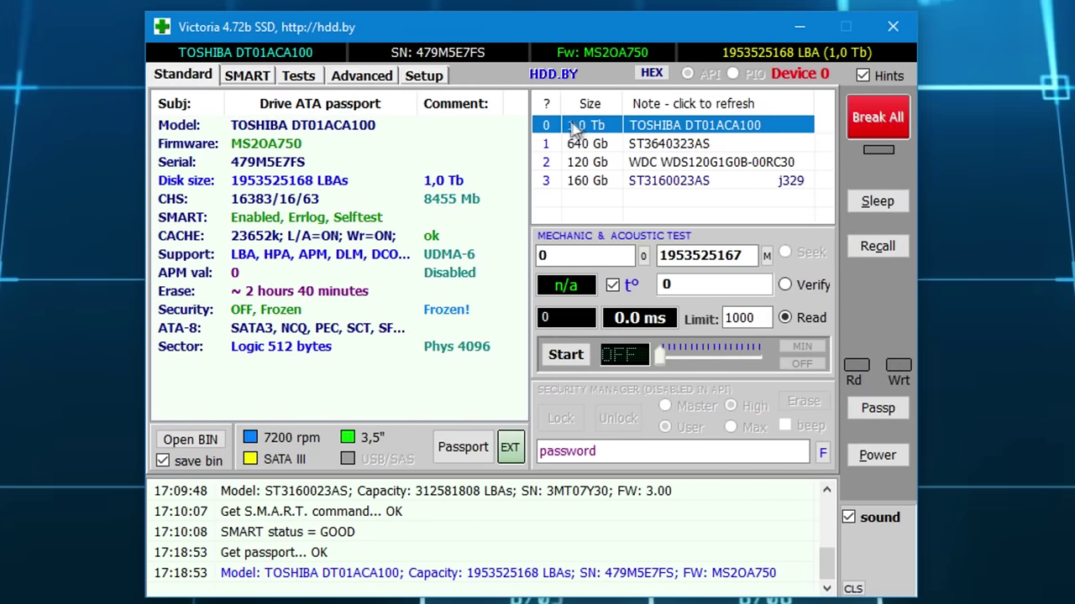
pyautogui.click(247, 77)
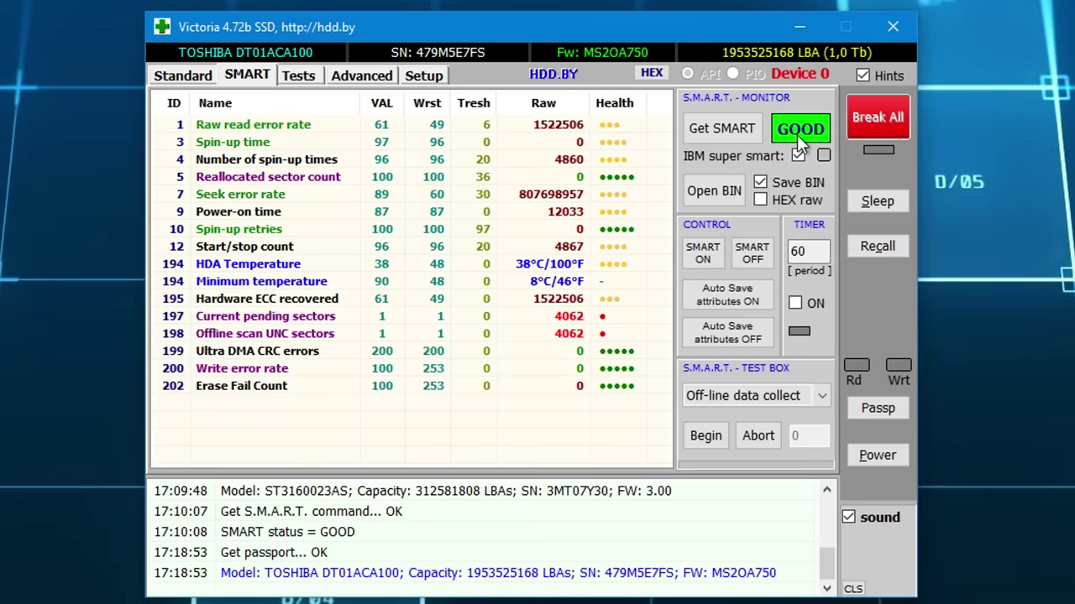
pyautogui.click(743, 133)
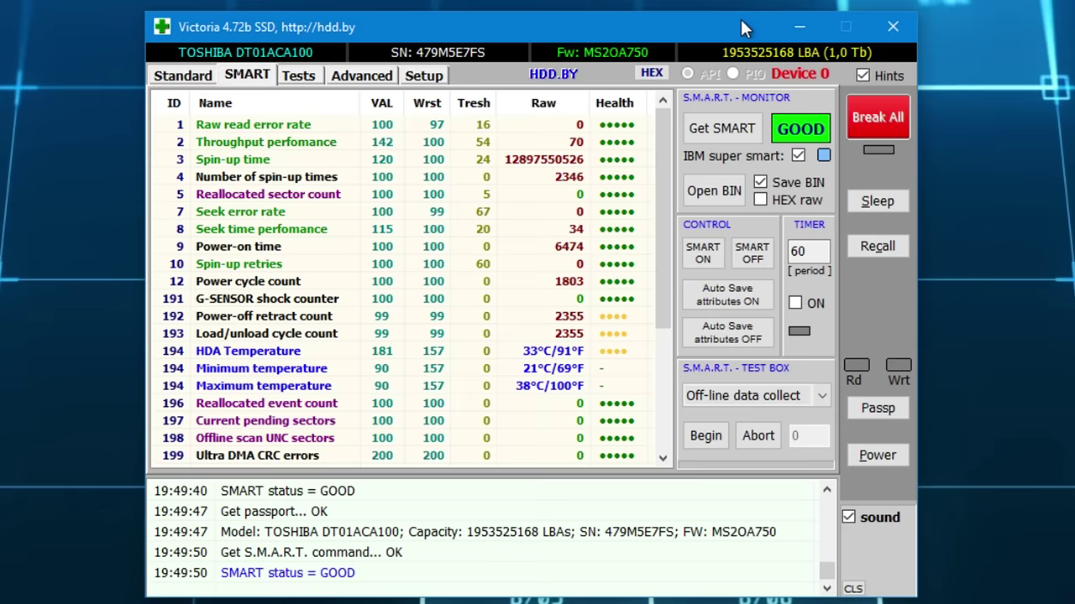
# Select the 160 GB ST3160023AS drive again and open its surface tests
pyautogui.click(179, 76)
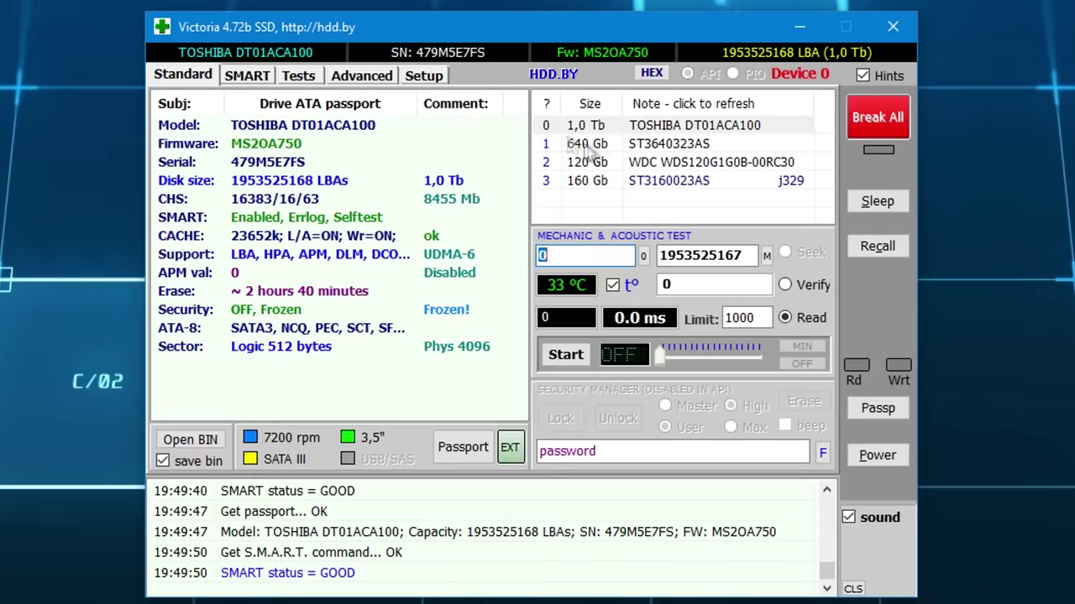
pyautogui.click(585, 181)
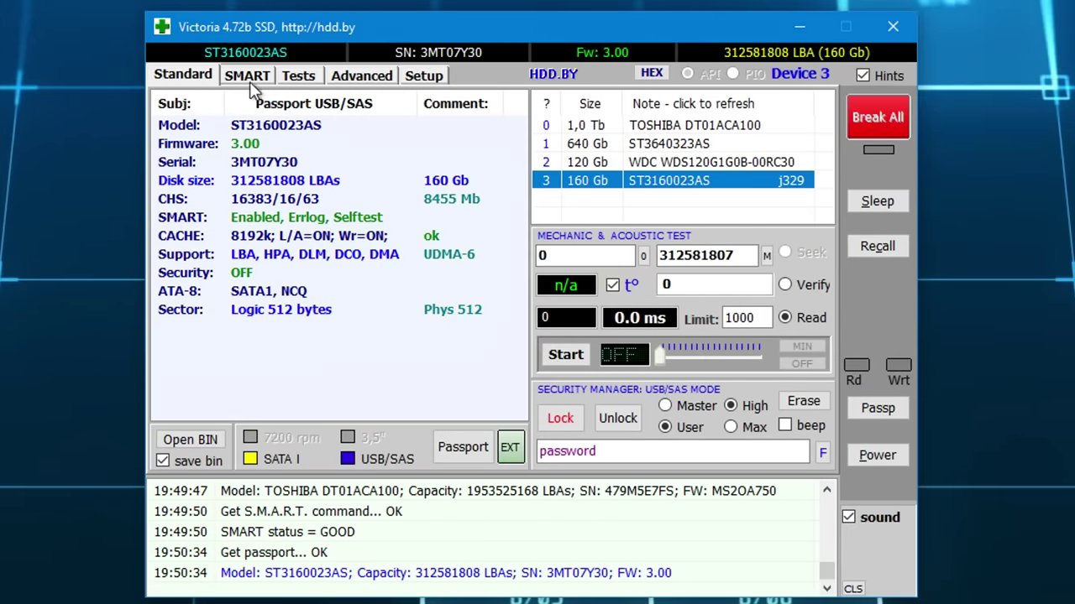
pyautogui.click(302, 77)
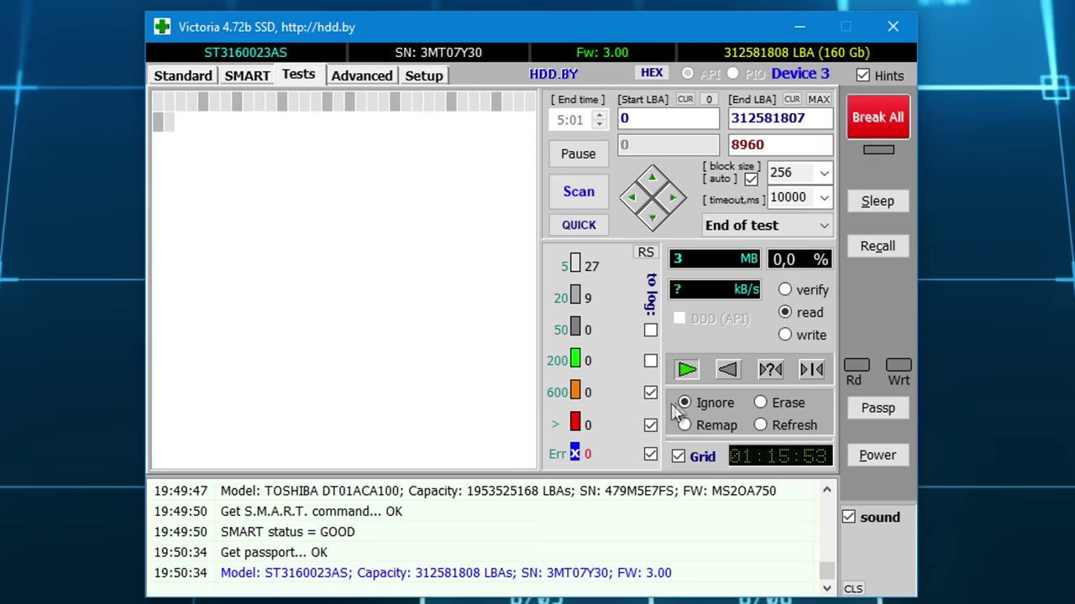
# Run a brief full read scan with the Ignore action, stop it, and restart the scan with Remap
pyautogui.click(577, 198)
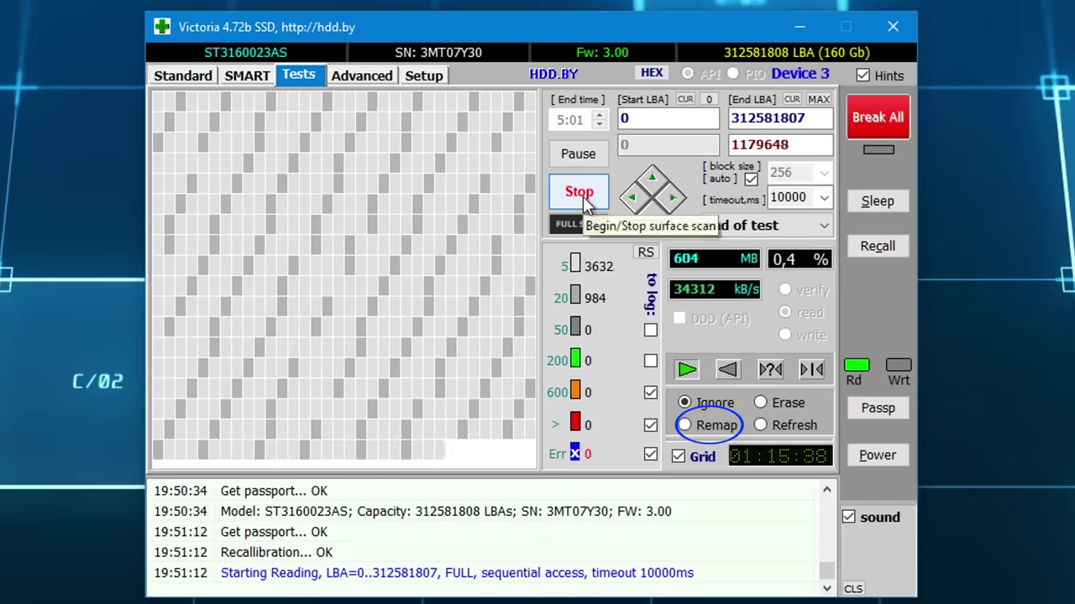
pyautogui.click(583, 196)
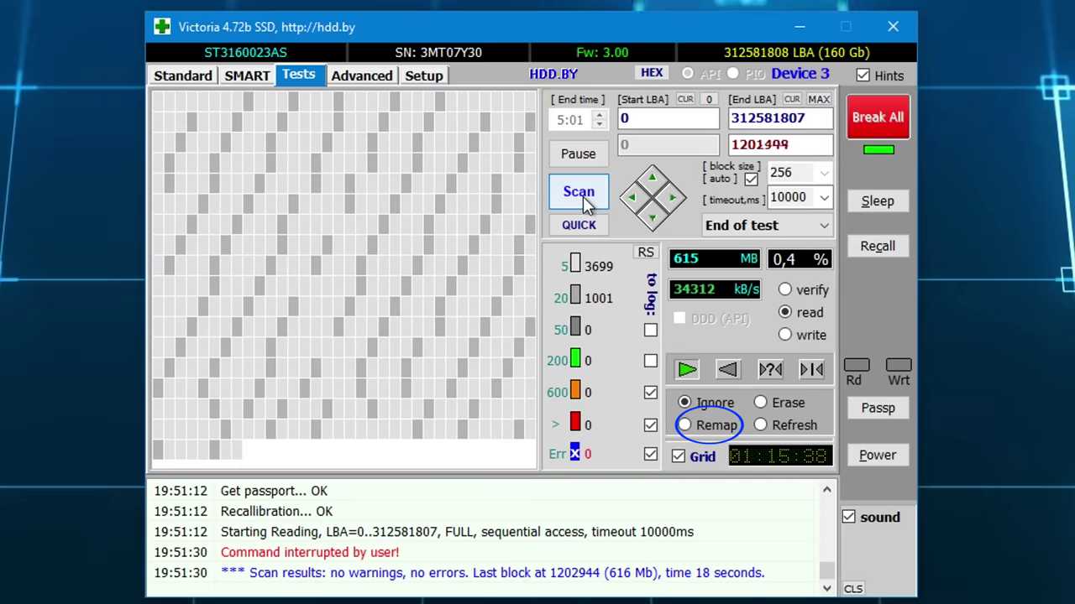
pyautogui.click(685, 426)
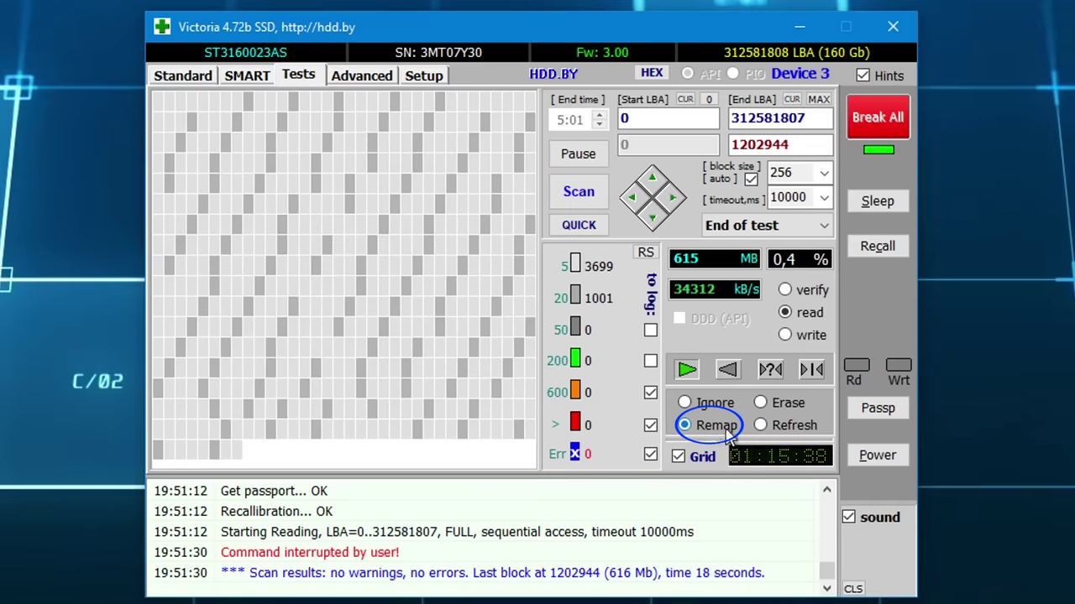
pyautogui.click(572, 204)
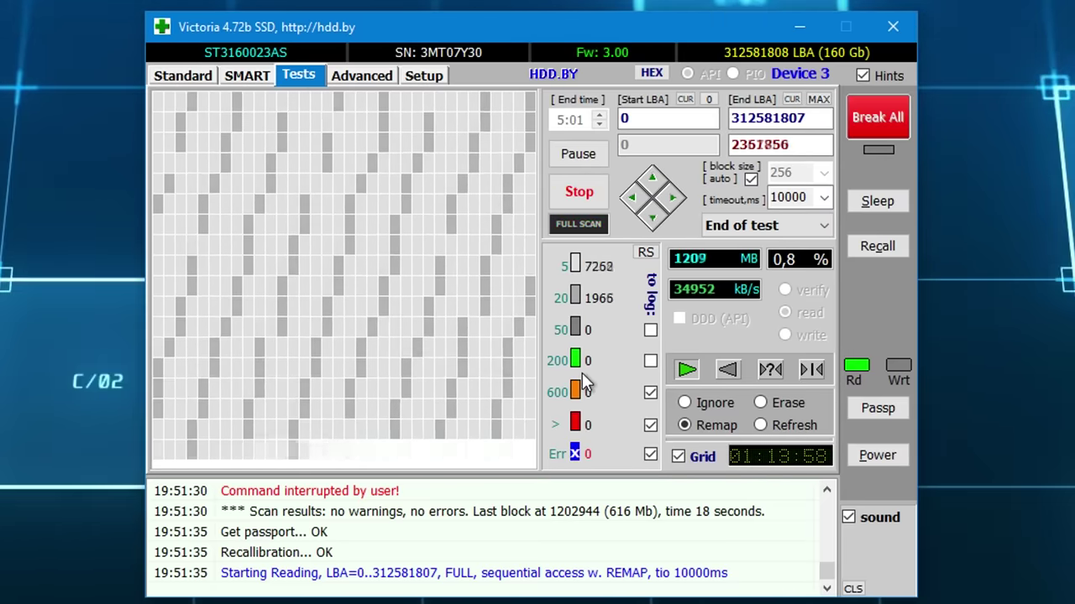
# Turn logging of 200 ms blocks on and off, and view the speed graph before returning to the block grid
pyautogui.click(651, 362)
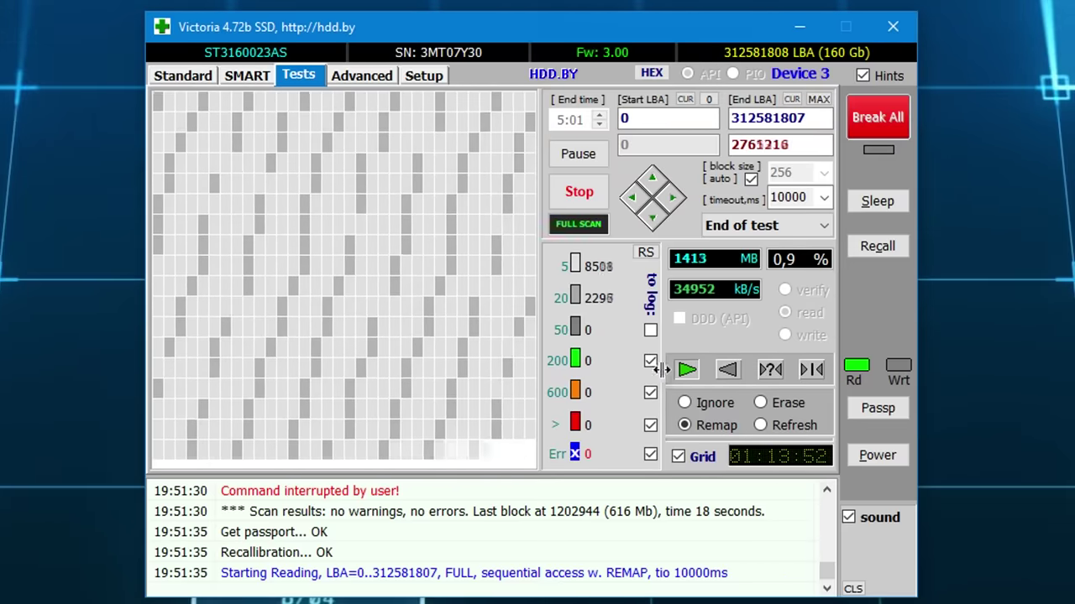
pyautogui.click(651, 362)
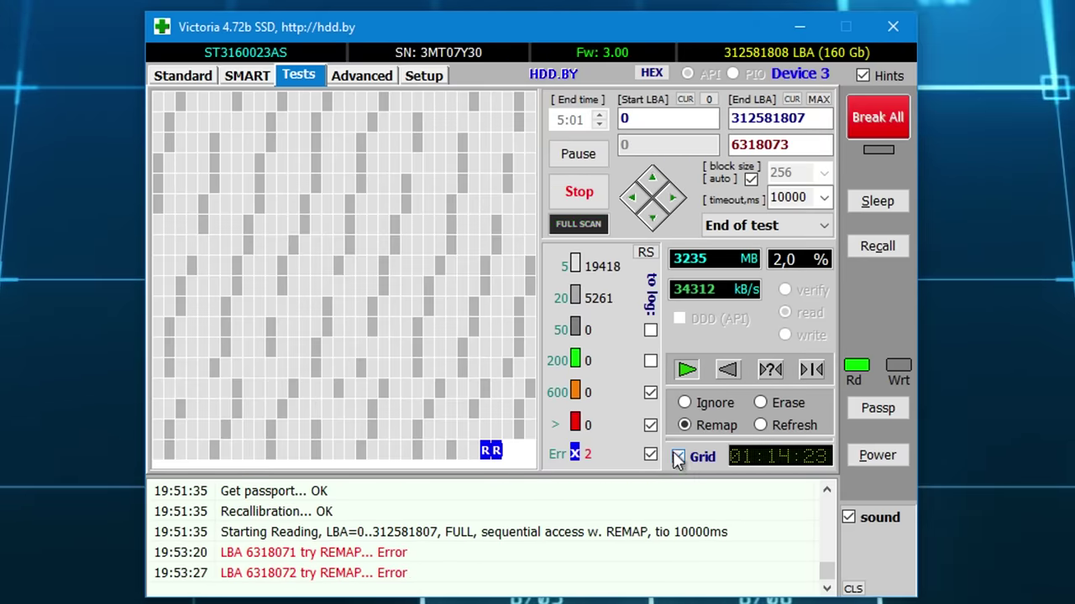
pyautogui.click(676, 456)
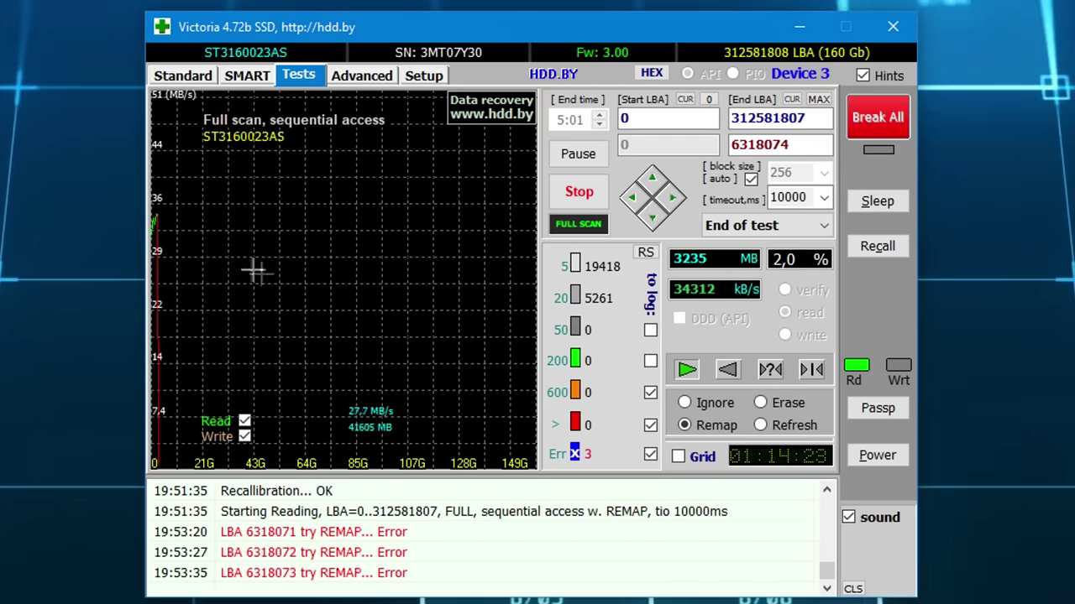
pyautogui.click(677, 457)
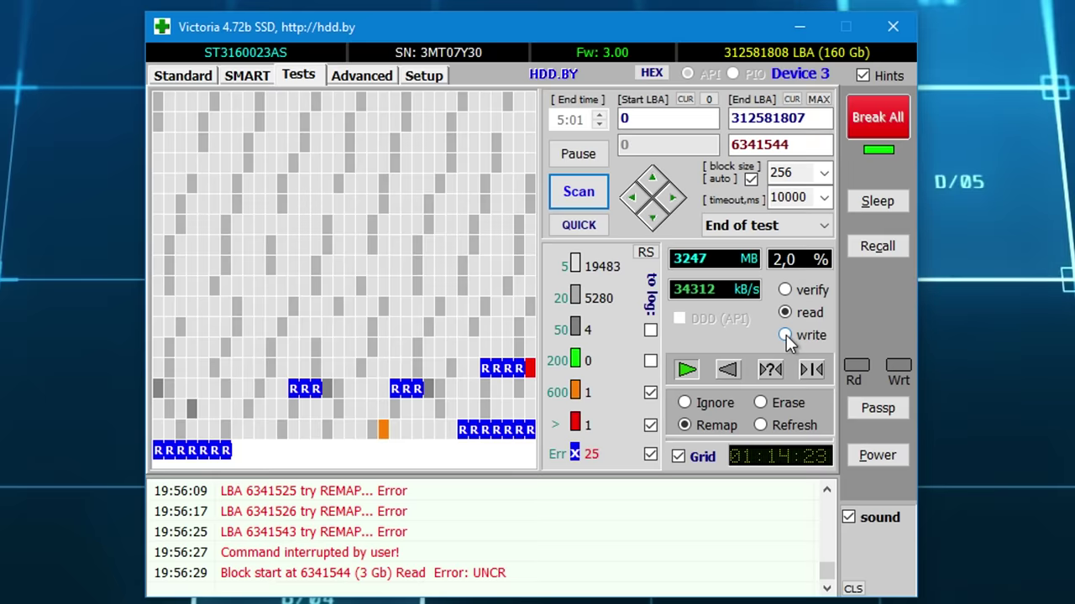
pyautogui.click(785, 335)
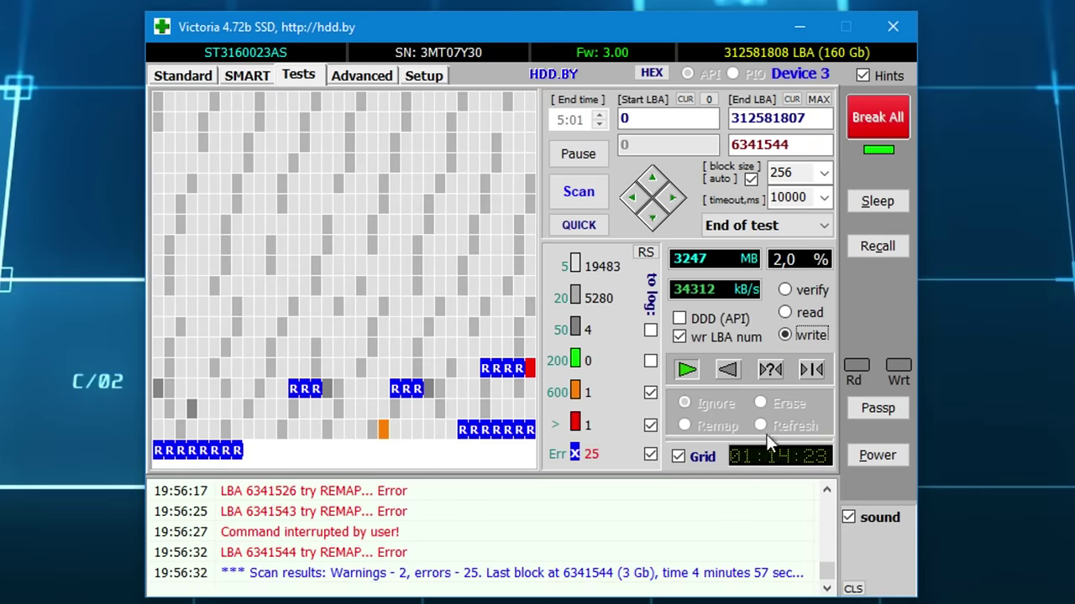
pyautogui.click(576, 194)
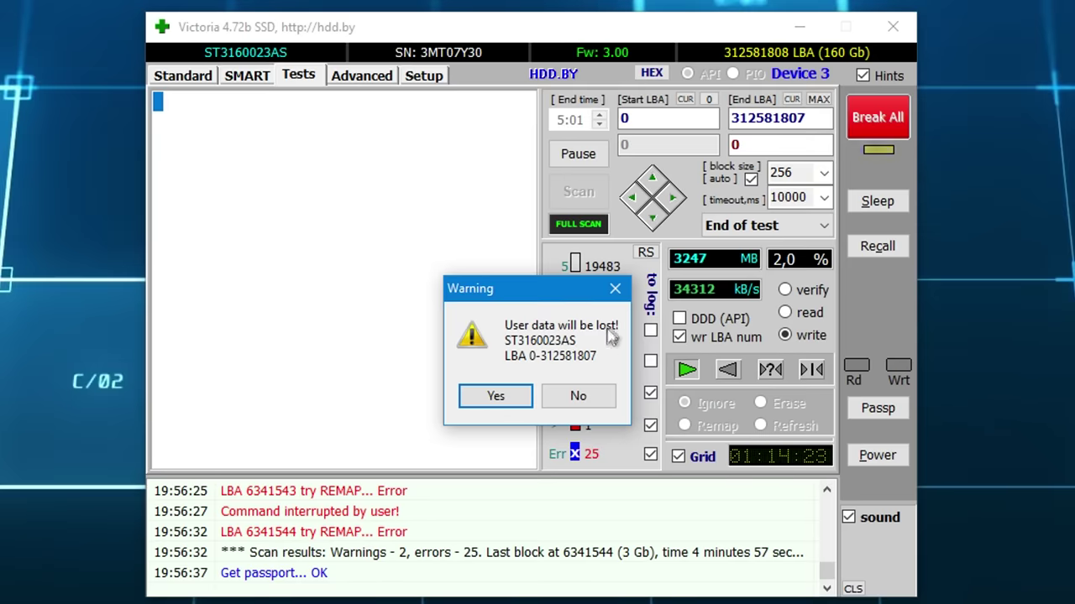
pyautogui.click(613, 290)
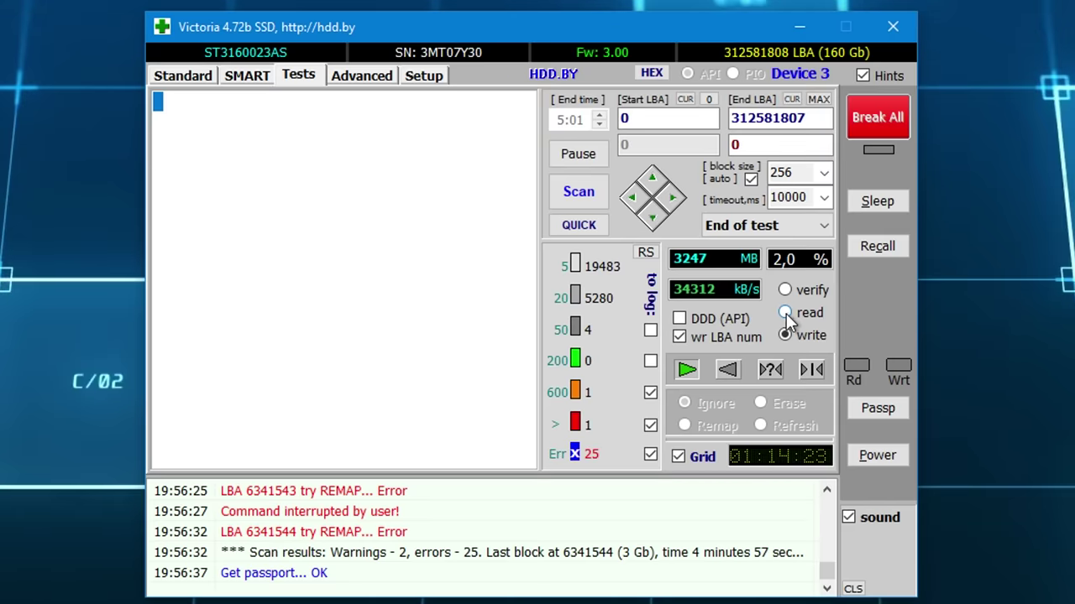
# Check that the 160 GB ST3160023AS is still selected and start a full read scan with Remap
pyautogui.click(182, 75)
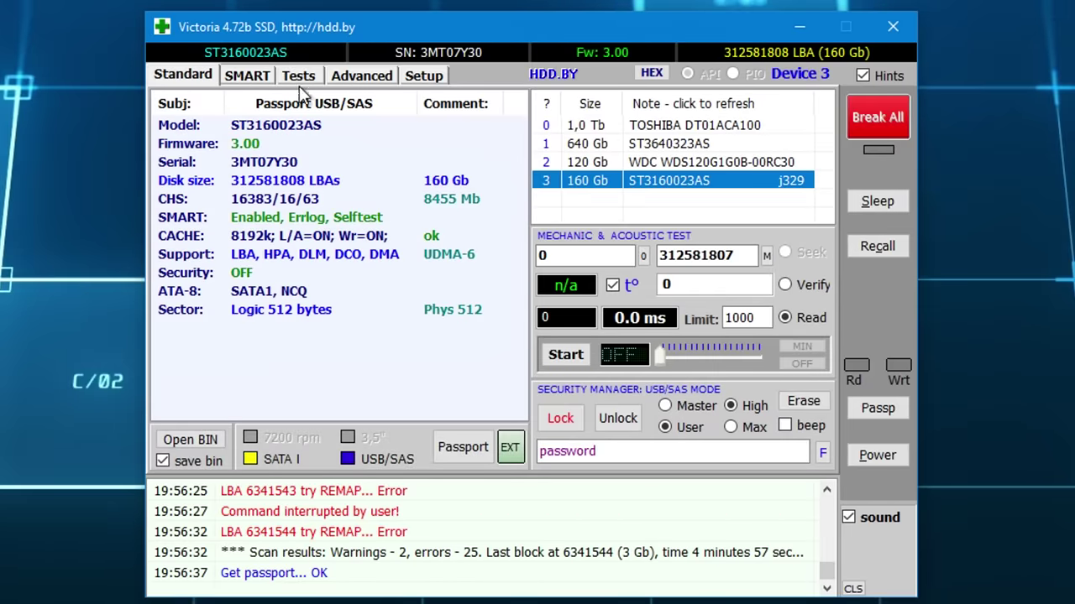
pyautogui.click(298, 76)
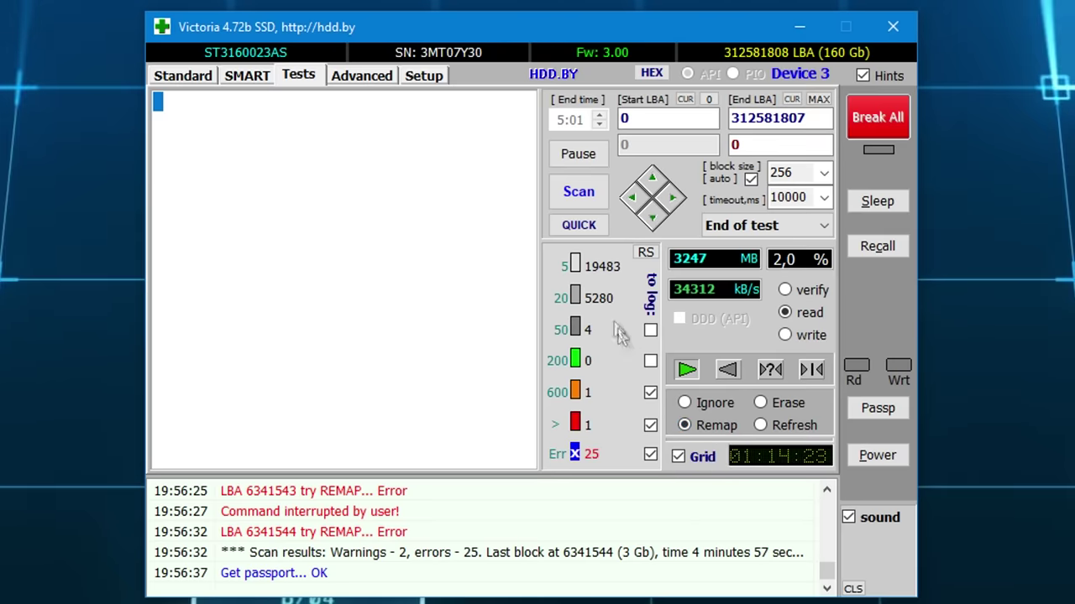
pyautogui.click(575, 192)
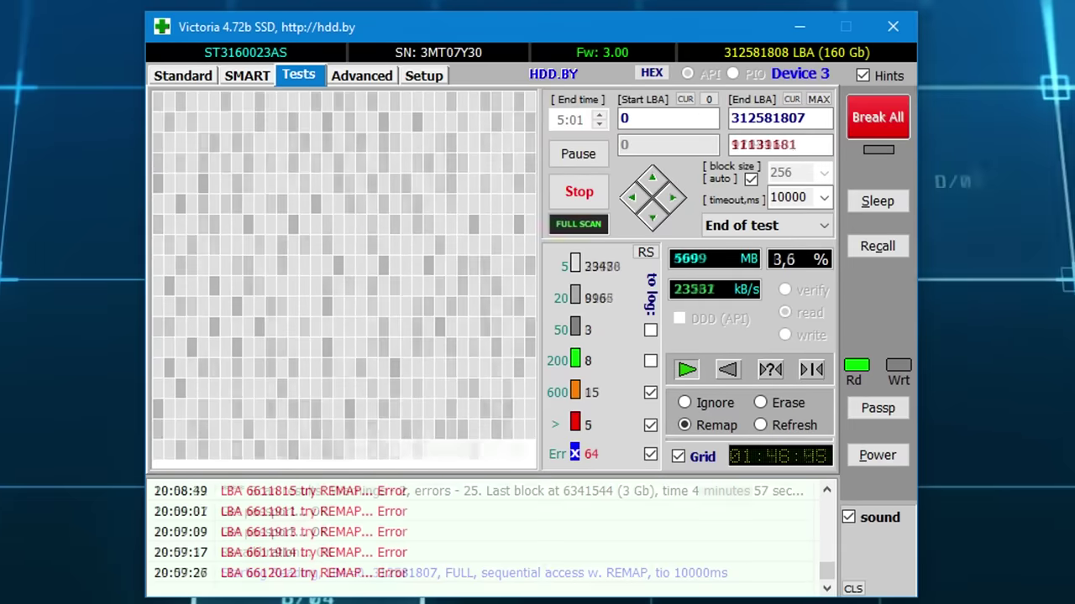
# Review the drive's Advanced, Setup, Standard and SMART pages while the surface scan runs
pyautogui.click(360, 77)
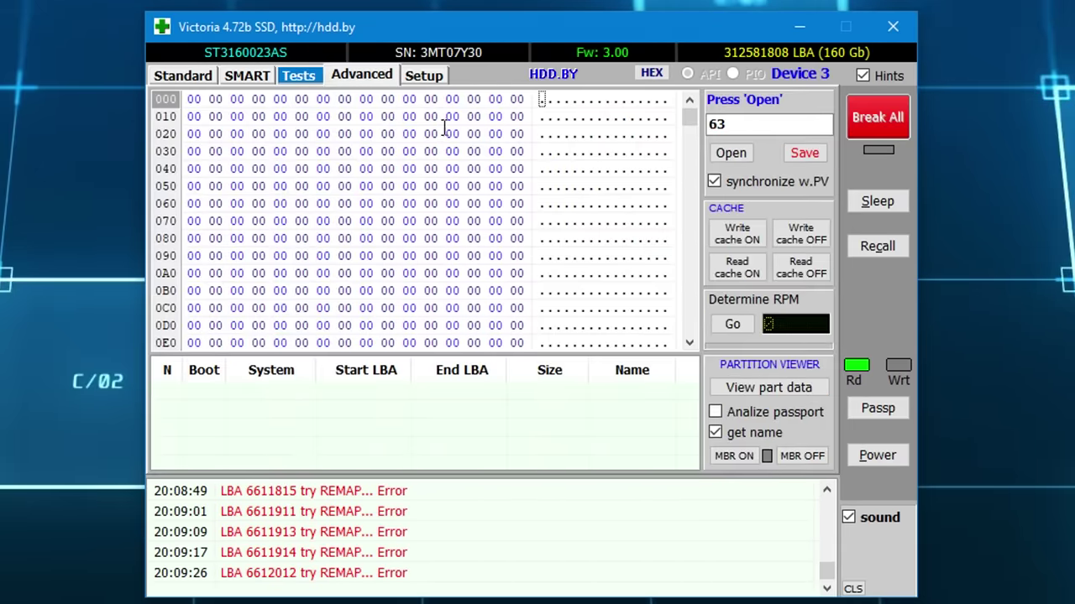
pyautogui.click(432, 86)
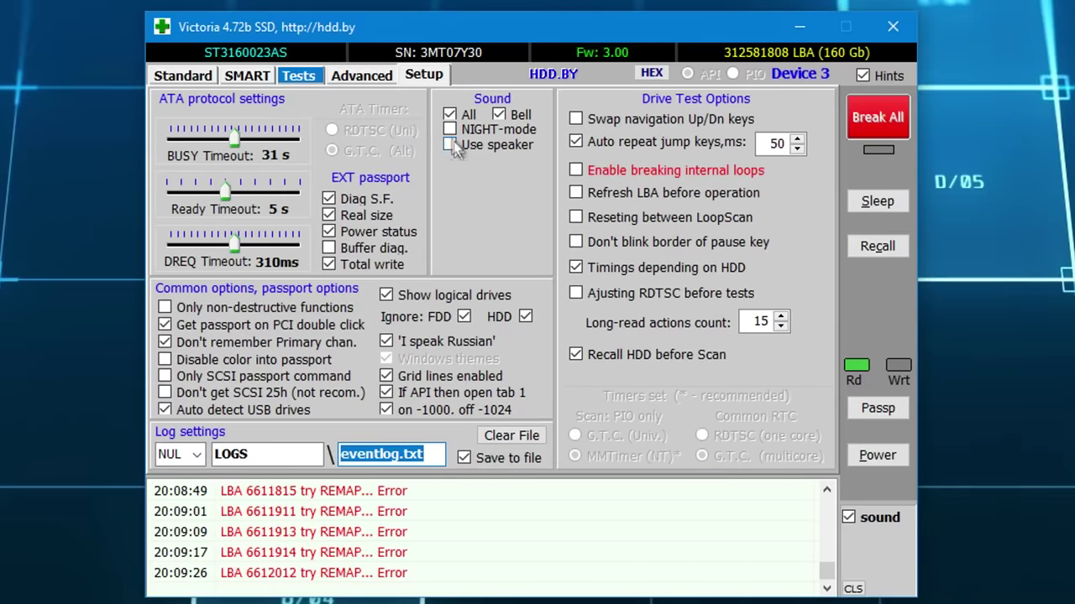
pyautogui.click(361, 77)
pyautogui.click(307, 78)
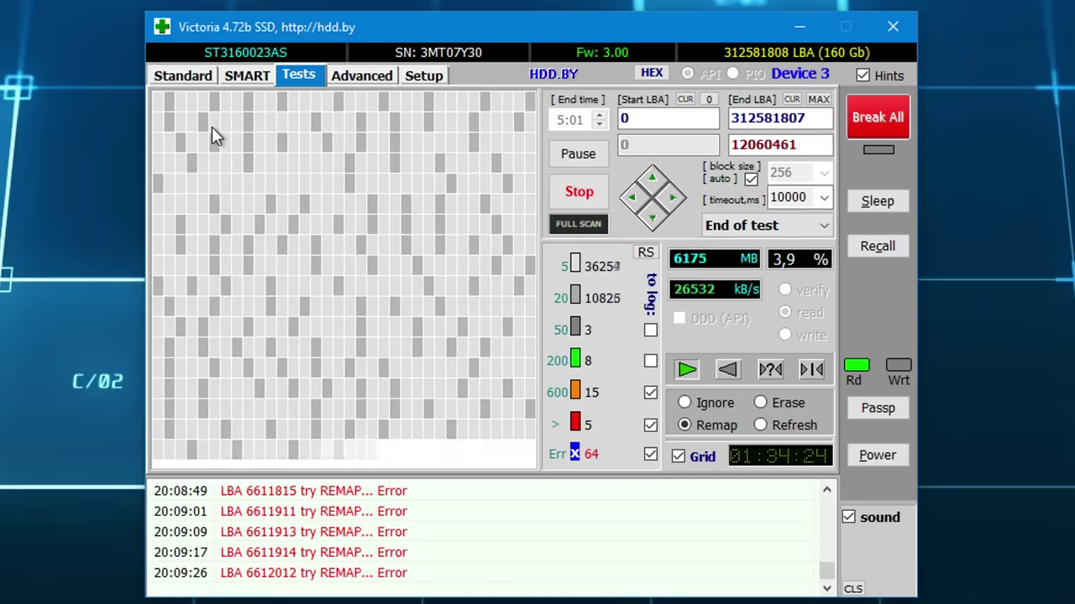
pyautogui.click(183, 77)
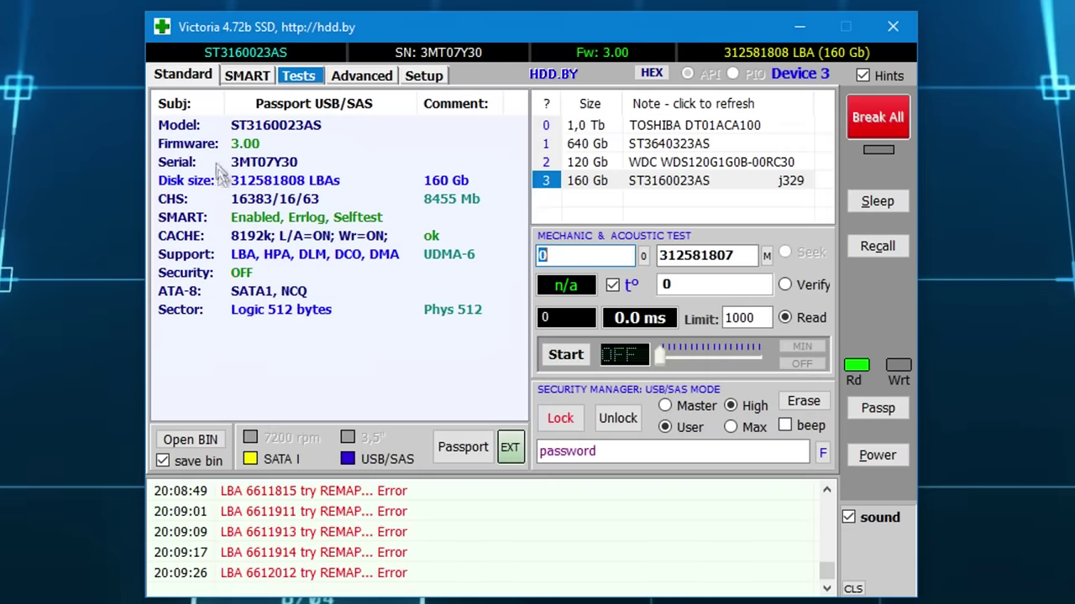
pyautogui.click(247, 77)
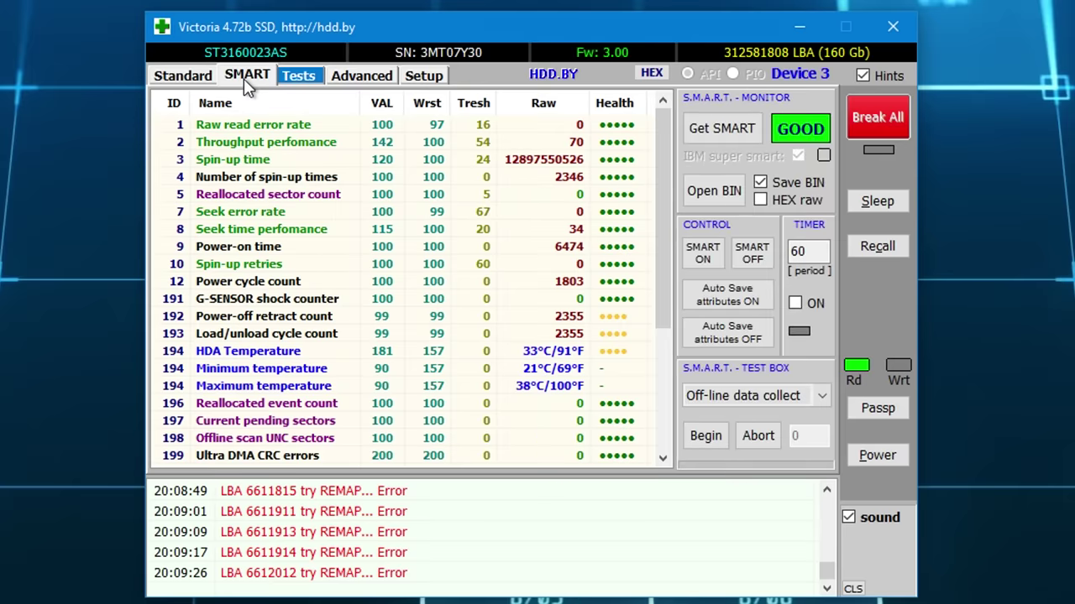
# Return to the running surface scan and show its speed graph instead of the block grid
pyautogui.click(301, 76)
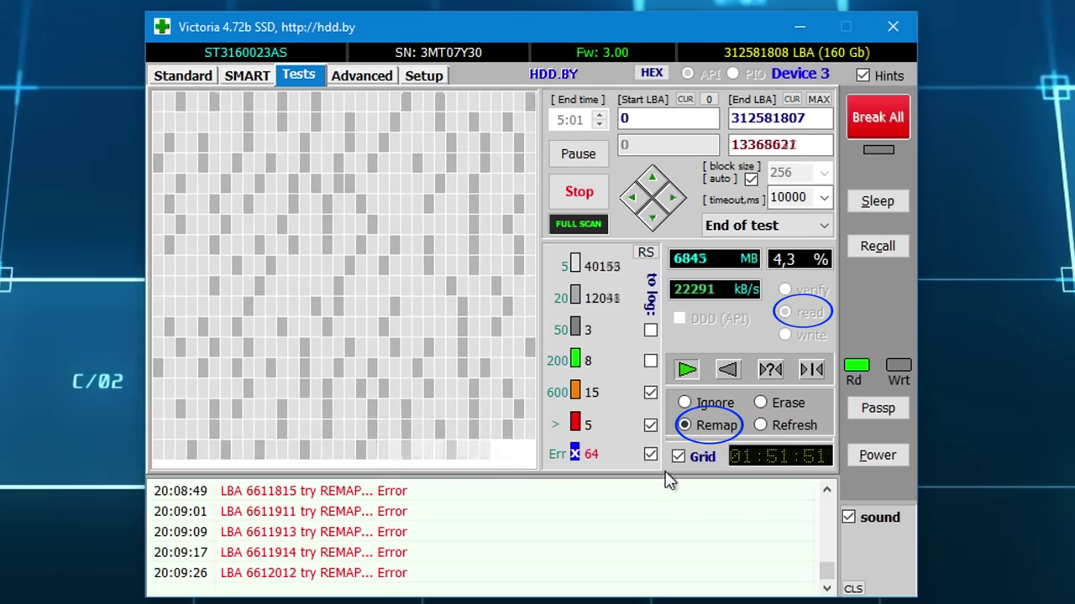
pyautogui.click(679, 456)
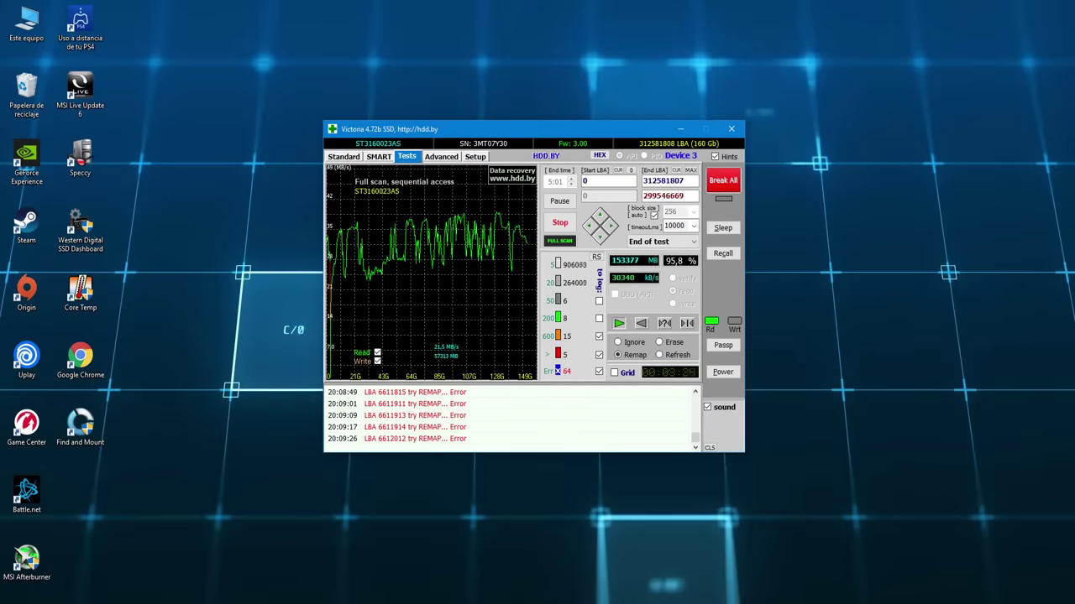